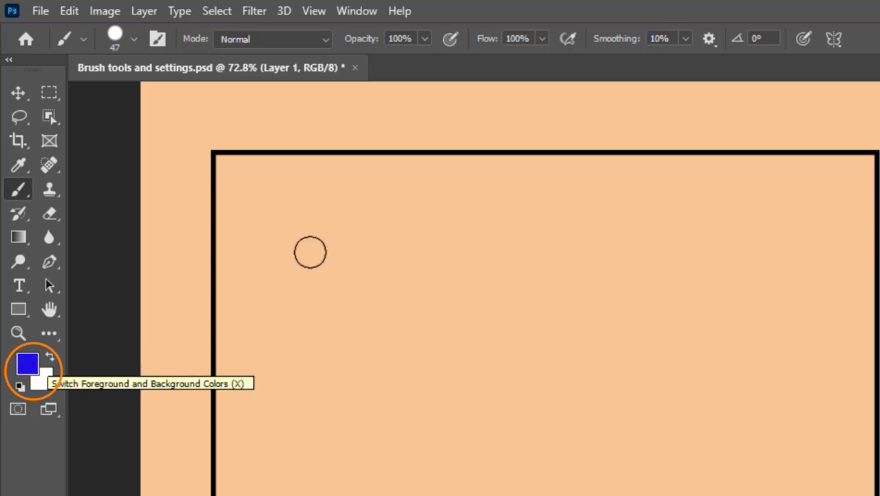
Paint a wavy blue stroke inside the frame with the 47 px brush and another below it with the brush size set to 25 px.
{"action": "mouse_move", "coordinate": [285, 247]}
{"action": "left_mouse_down"}
{"action": "mouse_move", "coordinate": [313, 223]}
{"action": "mouse_move", "coordinate": [454, 221]}
{"action": "mouse_move", "coordinate": [511, 276]}
{"action": "mouse_move", "coordinate": [724, 225]}
{"action": "mouse_move", "coordinate": [794, 226]}
{"action": "left_mouse_up"}
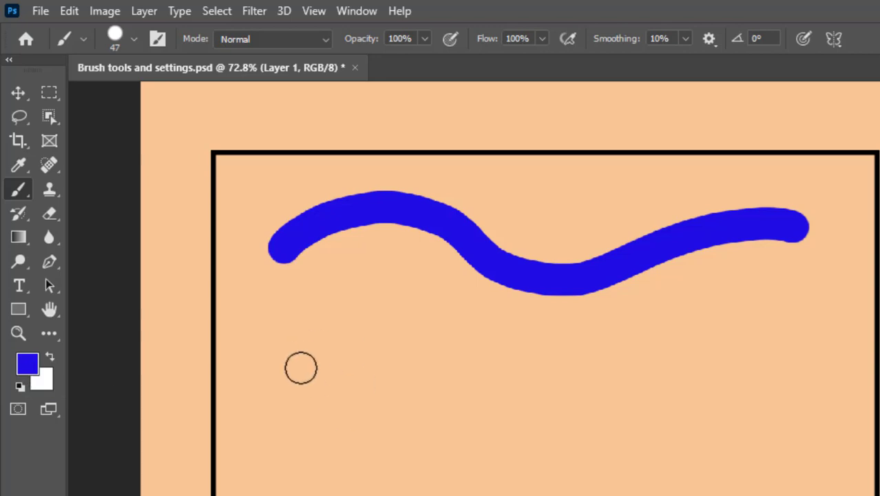
{"action": "left_click", "coordinate": [114, 38]}
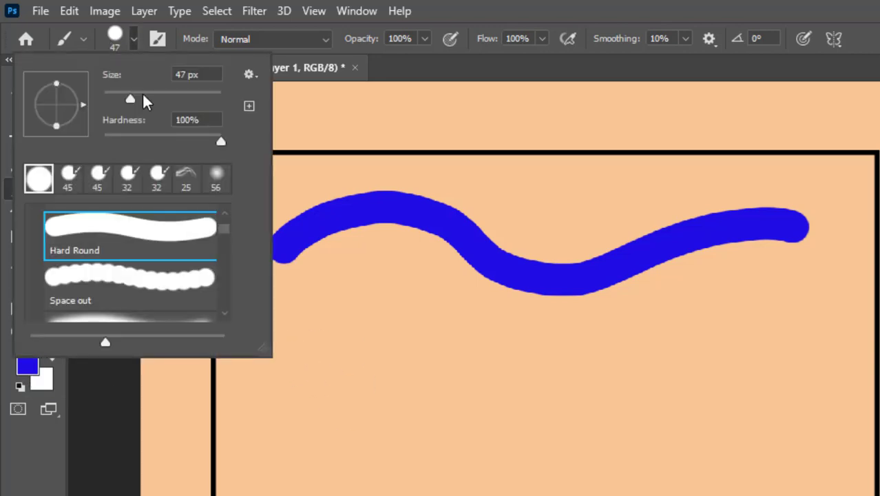
{"action": "left_click_drag", "start_coordinate": [132, 95], "coordinate": [117, 98]}
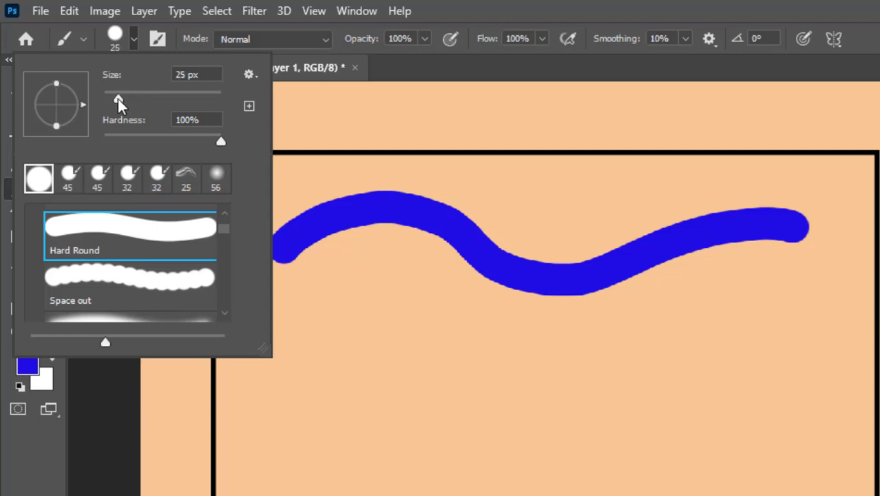
{"action": "left_click", "coordinate": [315, 274]}
{"action": "mouse_move", "coordinate": [305, 320]}
{"action": "left_mouse_down"}
{"action": "mouse_move", "coordinate": [400, 283]}
{"action": "mouse_move", "coordinate": [689, 327]}
{"action": "mouse_move", "coordinate": [825, 271]}
{"action": "left_mouse_up"}
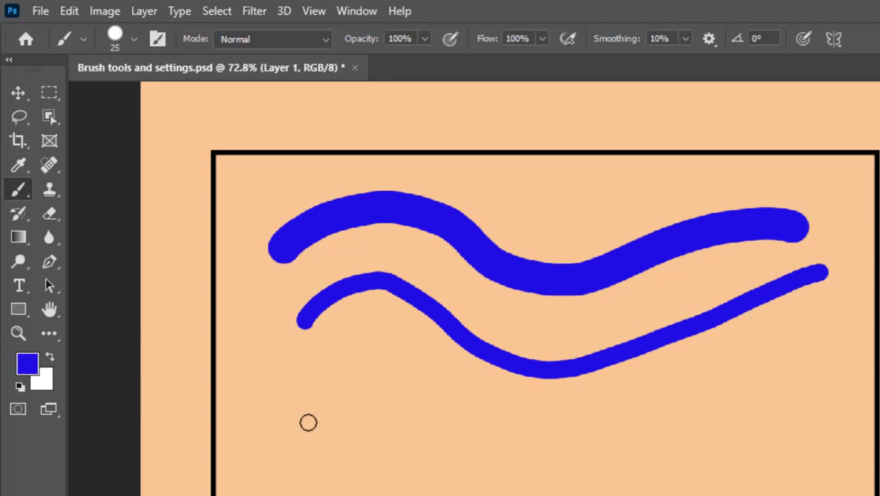
Set the brush size to 32 px and paint a third wavy stroke below the other two.
{"action": "right_click", "coordinate": [349, 380]}
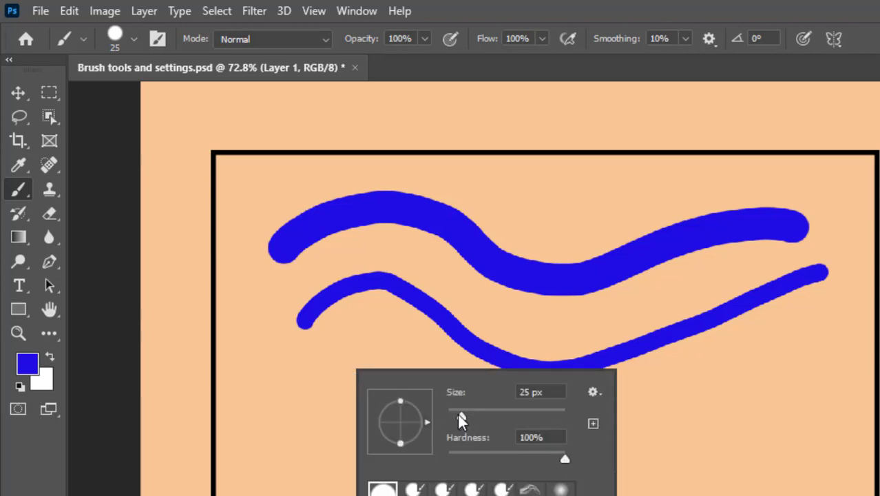
{"action": "left_click_drag", "start_coordinate": [460, 416], "coordinate": [496, 416]}
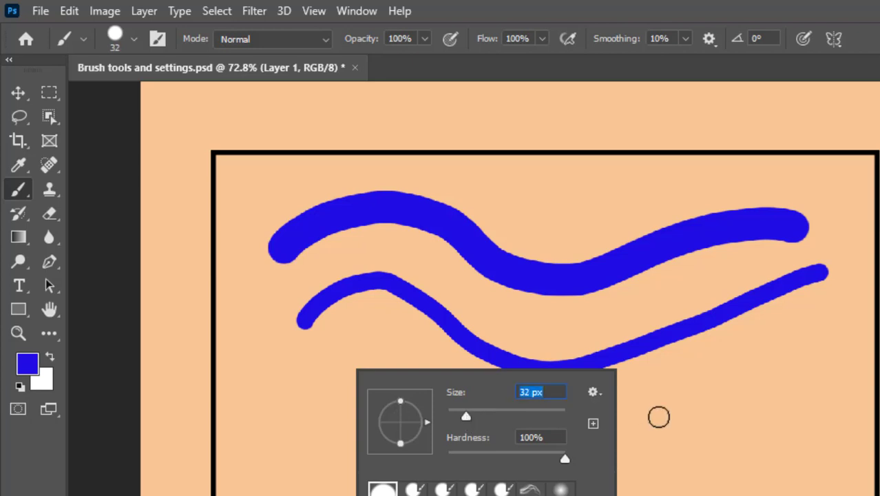
{"action": "key", "text": "Return"}
{"action": "left_click_drag", "start_coordinate": [298, 391], "coordinate": [782, 355]}
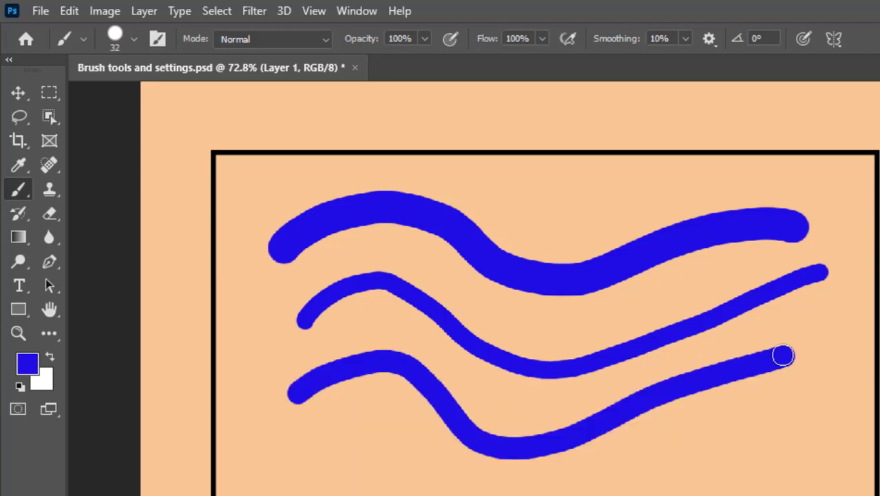
Undo the three wavy brush strokes inside the frame.
{"action": "key", "text": "ctrl+z"}
{"action": "key", "text": "ctrl+z"}
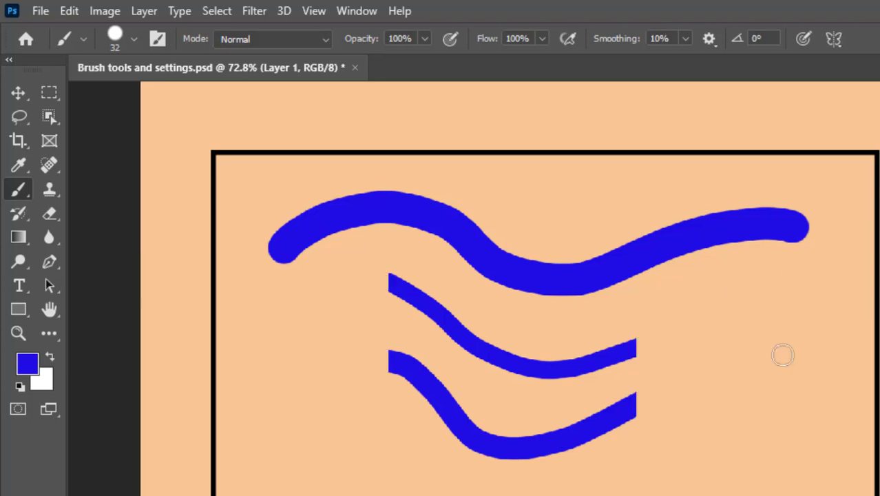
{"action": "key", "text": "ctrl+z"}
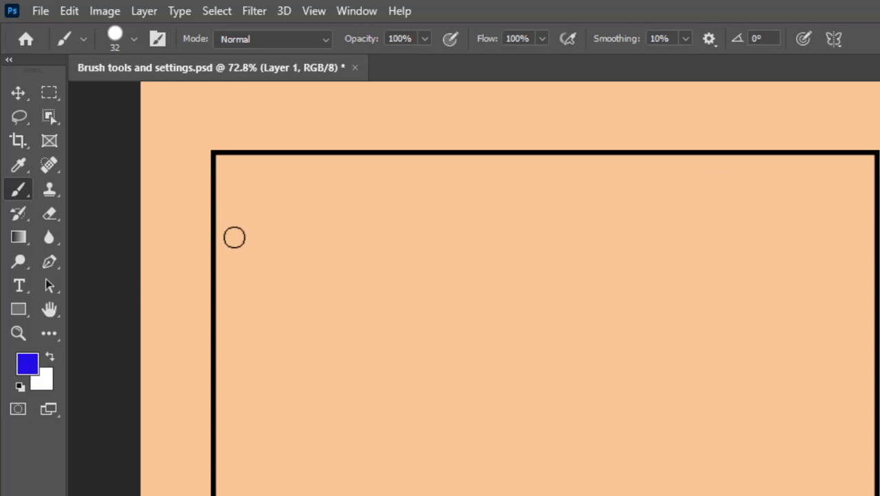
Paint a wavy blue stroke at 100% opacity and a second one below it with the opacity set to 51%.
{"action": "left_click_drag", "start_coordinate": [234, 237], "coordinate": [264, 215]}
{"action": "mouse_move", "coordinate": [329, 208]}
{"action": "left_mouse_down"}
{"action": "mouse_move", "coordinate": [462, 258]}
{"action": "mouse_move", "coordinate": [615, 258]}
{"action": "mouse_move", "coordinate": [814, 198]}
{"action": "left_mouse_up"}
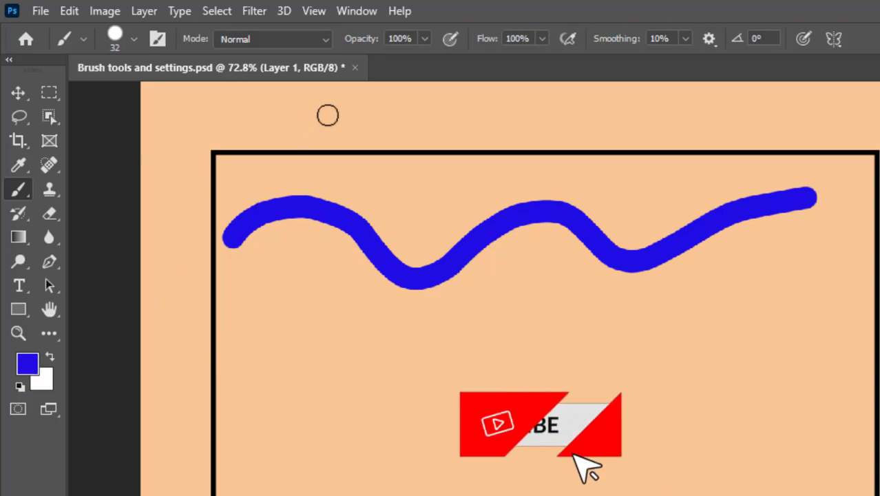
{"action": "left_click", "coordinate": [425, 39]}
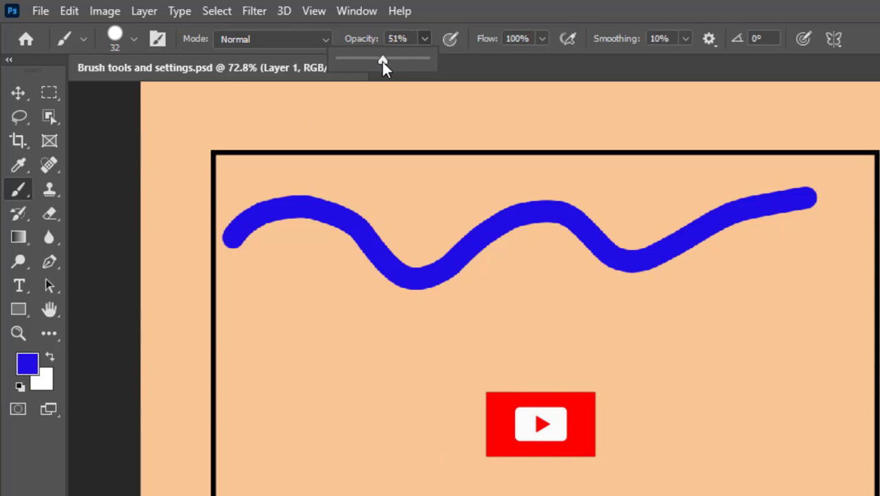
{"action": "left_click", "coordinate": [466, 67]}
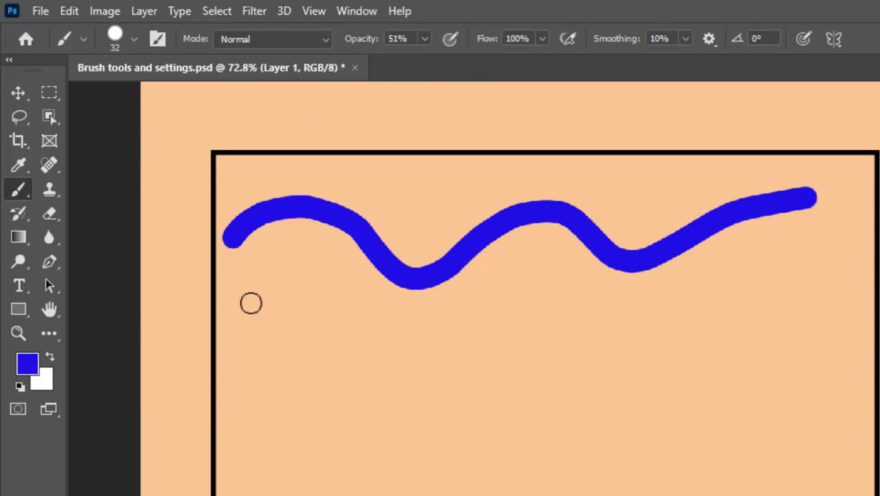
{"action": "mouse_move", "coordinate": [237, 313]}
{"action": "left_mouse_down"}
{"action": "mouse_move", "coordinate": [296, 267]}
{"action": "mouse_move", "coordinate": [345, 292]}
{"action": "mouse_move", "coordinate": [370, 336]}
{"action": "mouse_move", "coordinate": [450, 335]}
{"action": "mouse_move", "coordinate": [501, 279]}
{"action": "mouse_move", "coordinate": [579, 294]}
{"action": "mouse_move", "coordinate": [640, 336]}
{"action": "mouse_move", "coordinate": [750, 301]}
{"action": "mouse_move", "coordinate": [848, 240]}
{"action": "left_mouse_up"}
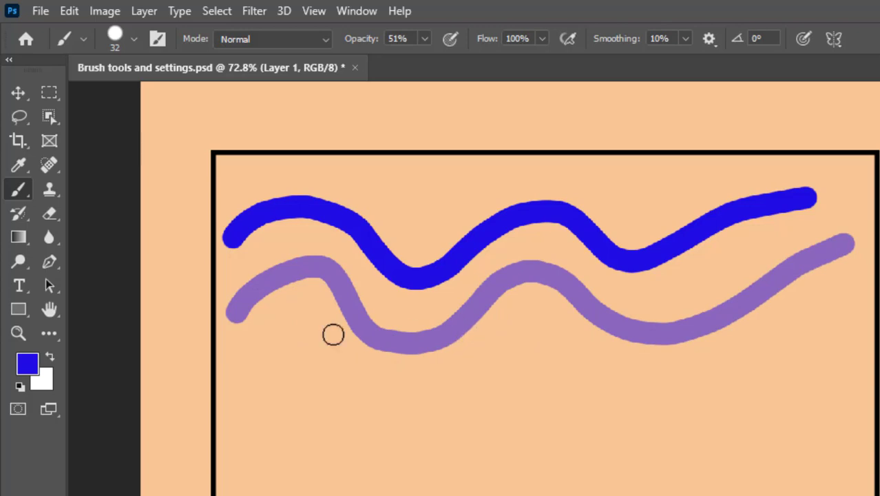
Set the brush opacity to 9% and paint a third wavy stroke below the semi-transparent one.
{"action": "left_click", "coordinate": [424, 39]}
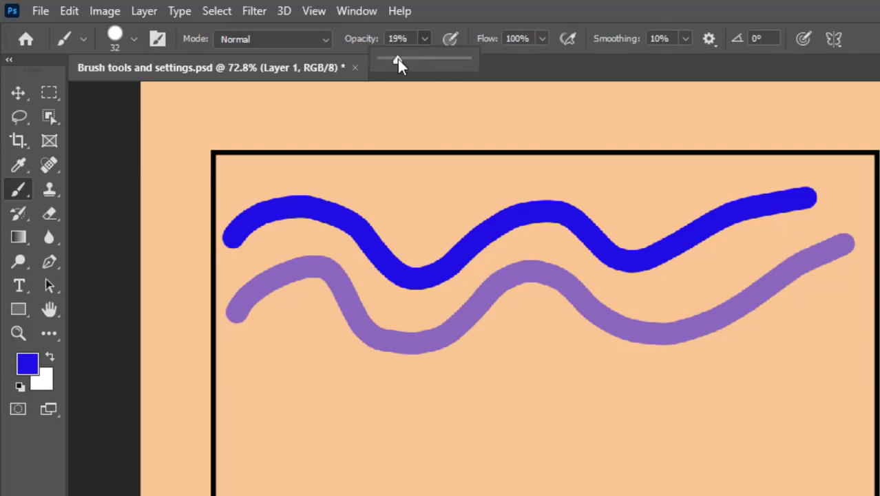
{"action": "left_click_drag", "start_coordinate": [389, 62], "coordinate": [386, 62]}
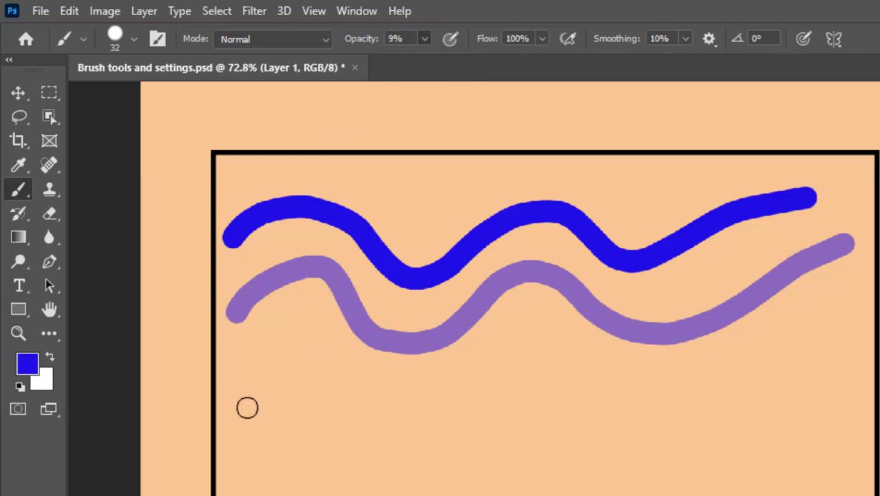
{"action": "mouse_move", "coordinate": [247, 406]}
{"action": "left_mouse_down"}
{"action": "mouse_move", "coordinate": [263, 361]}
{"action": "mouse_move", "coordinate": [298, 350]}
{"action": "mouse_move", "coordinate": [351, 394]}
{"action": "mouse_move", "coordinate": [426, 413]}
{"action": "mouse_move", "coordinate": [521, 361]}
{"action": "mouse_move", "coordinate": [559, 314]}
{"action": "mouse_move", "coordinate": [629, 387]}
{"action": "mouse_move", "coordinate": [775, 402]}
{"action": "mouse_move", "coordinate": [865, 319]}
{"action": "left_mouse_up"}
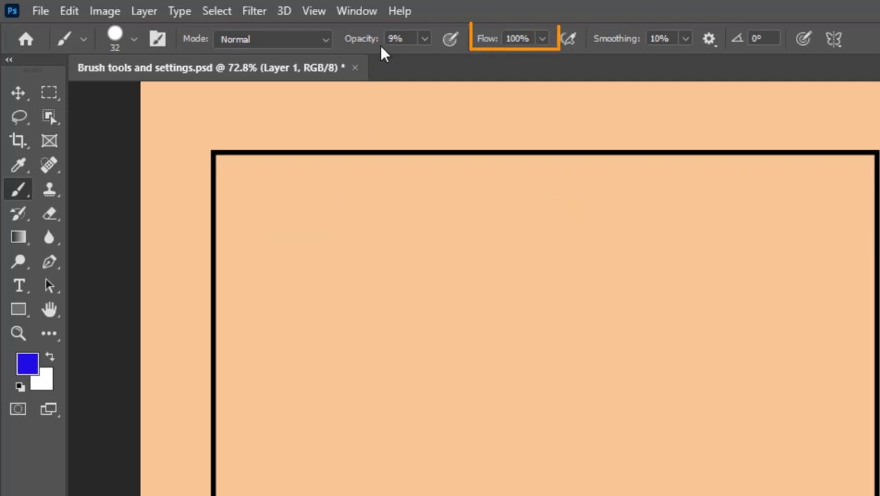
Restore the brush opacity to 100% and dab three separate blue dots in a row near the frame's upper edge.
{"action": "left_click", "coordinate": [425, 38]}
{"action": "left_click_drag", "start_coordinate": [421, 61], "coordinate": [537, 54]}
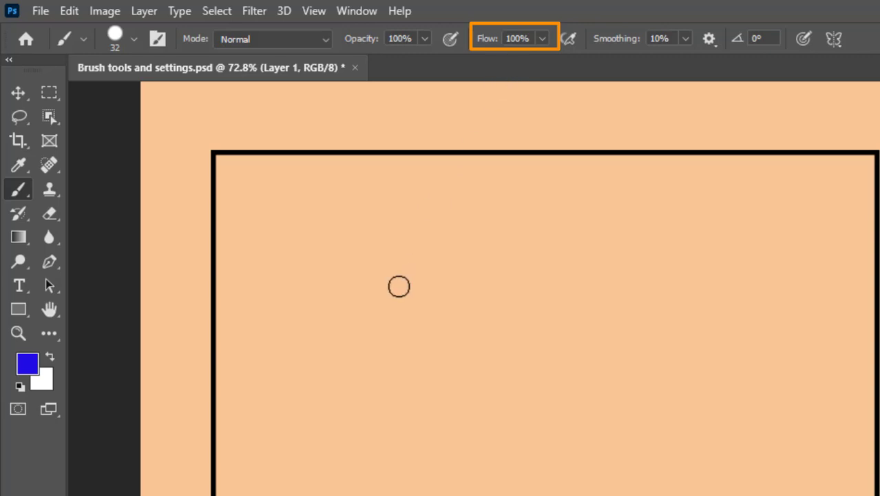
{"action": "left_click", "coordinate": [375, 214]}
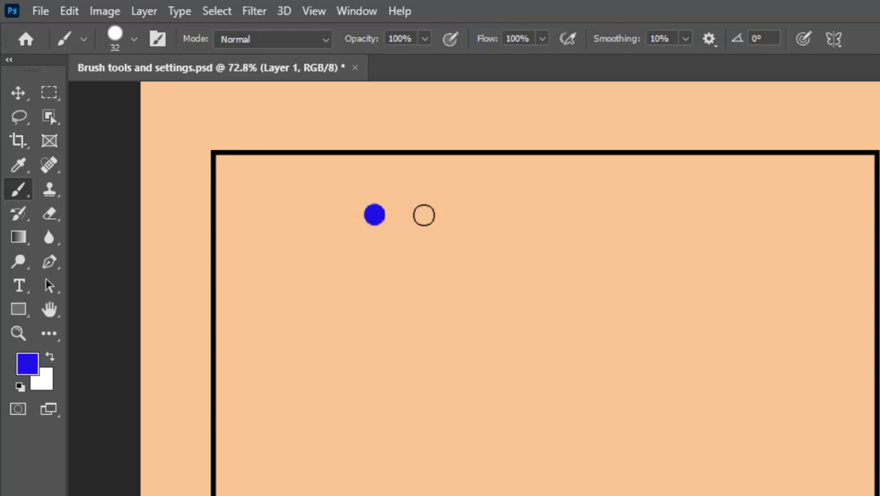
{"action": "left_click", "coordinate": [422, 214]}
{"action": "left_click", "coordinate": [488, 216]}
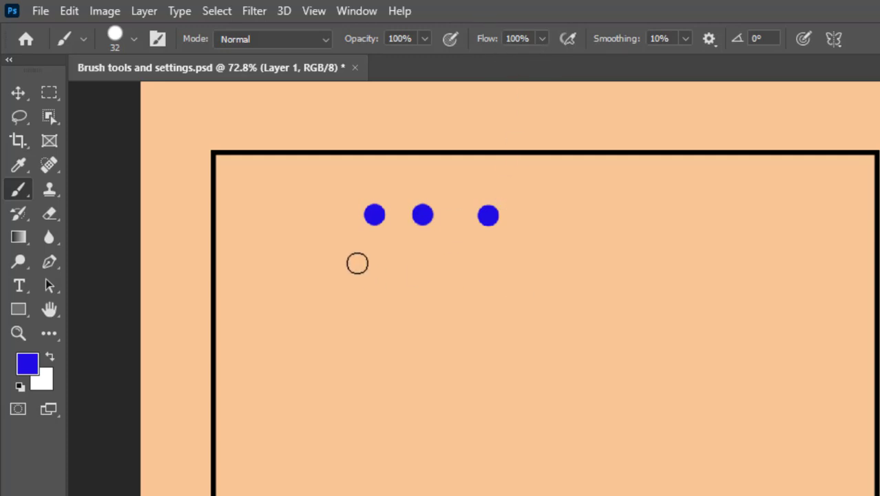
Paint a horizontal stroke below the dots at 100% flow and a parallel one beneath it with the flow set to 51%.
{"action": "left_click_drag", "start_coordinate": [355, 261], "coordinate": [783, 255]}
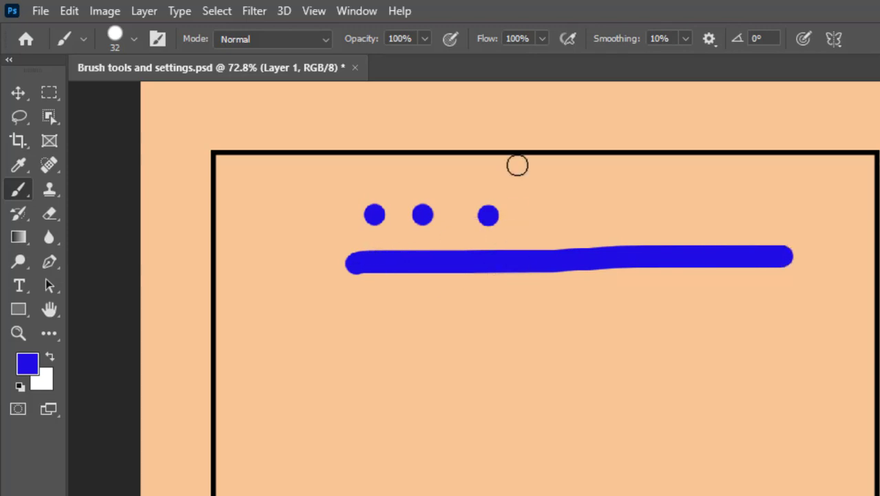
{"action": "left_click", "coordinate": [541, 38]}
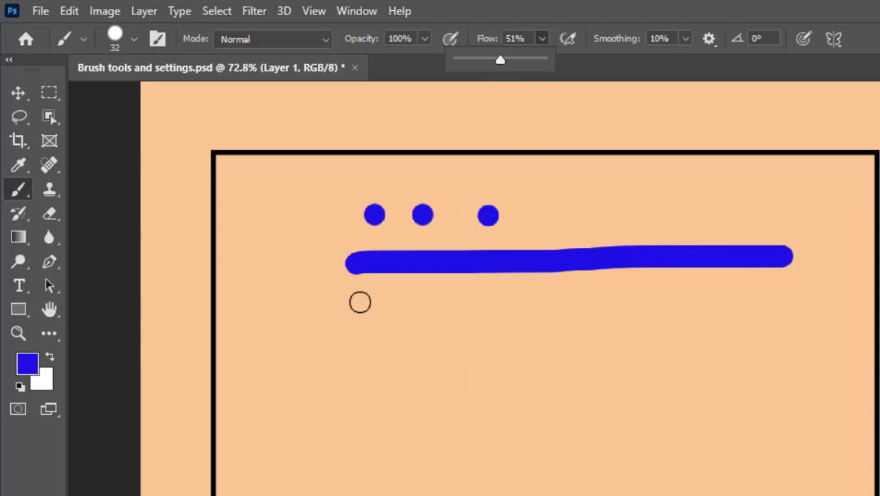
{"action": "left_click_drag", "start_coordinate": [360, 301], "coordinate": [810, 302]}
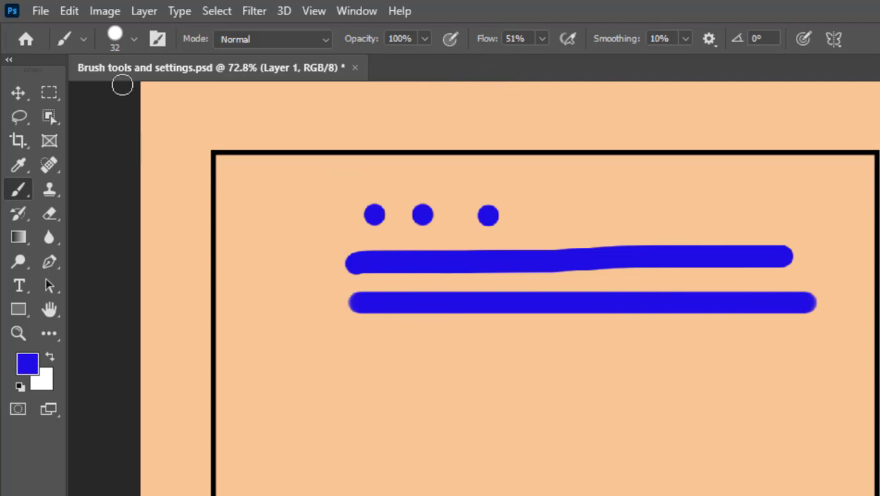
Choose the Space out brush preset at 32 px size.
{"action": "left_click", "coordinate": [114, 36]}
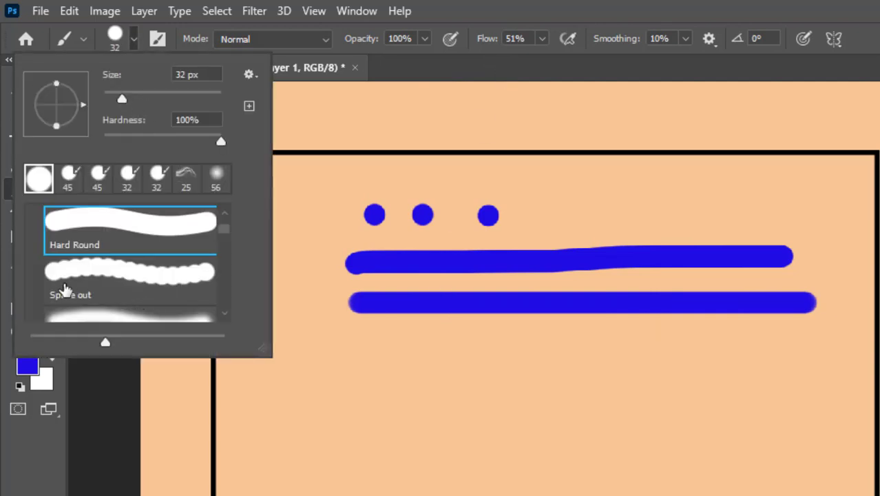
{"action": "left_click", "coordinate": [90, 282]}
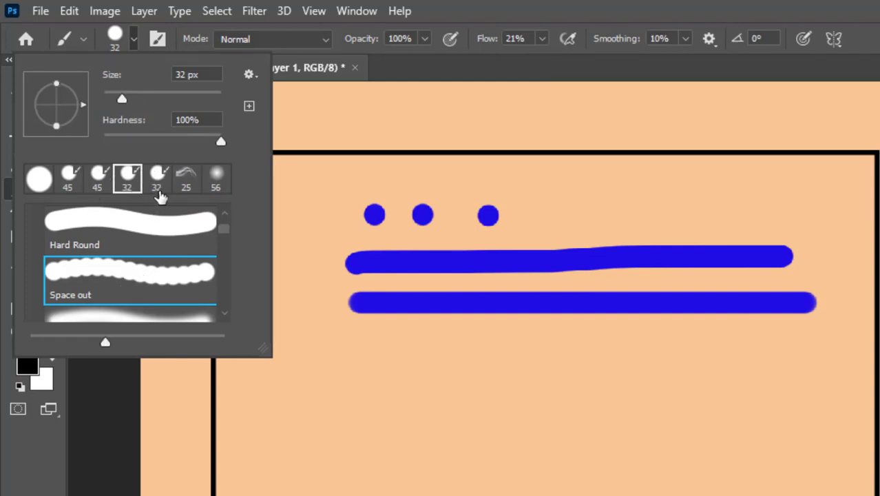
{"action": "double_click", "coordinate": [144, 278]}
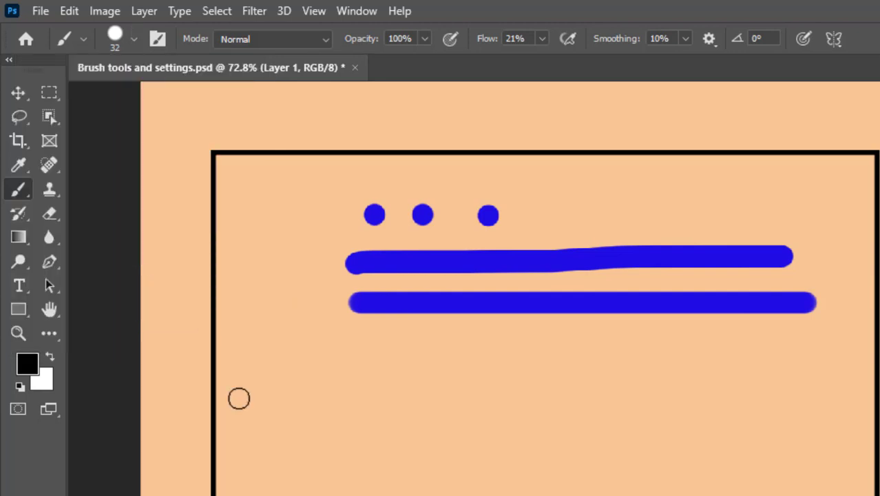
Set the foreground color to a bright blue with a hue of 223°.
{"action": "left_click", "coordinate": [27, 364]}
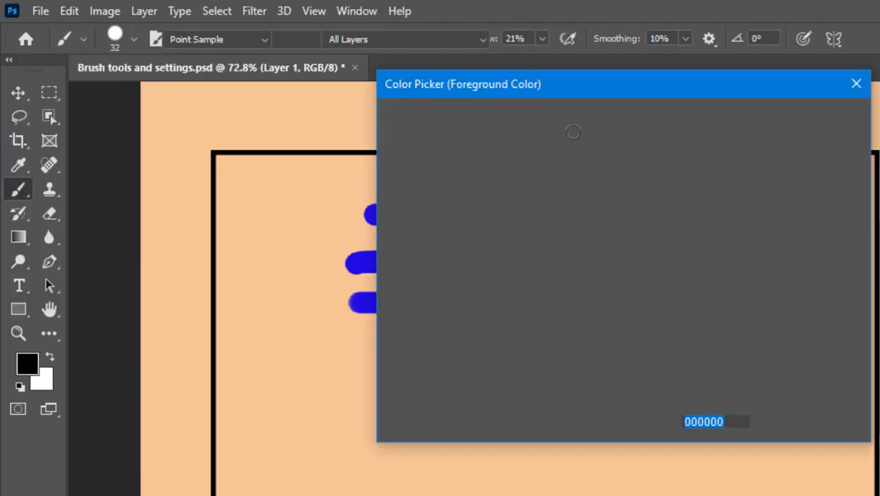
{"action": "left_click", "coordinate": [641, 215]}
{"action": "left_click", "coordinate": [611, 132]}
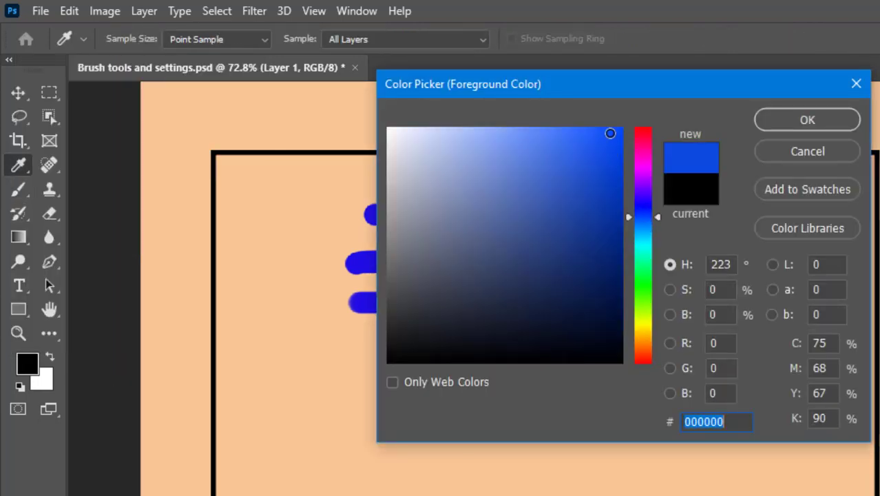
{"action": "left_click", "coordinate": [807, 121]}
Set the brush flow to 100% and paint a horizontal spaced-out stroke below the existing lines.
{"action": "left_click", "coordinate": [542, 39]}
{"action": "left_click_drag", "start_coordinate": [541, 61], "coordinate": [638, 59]}
{"action": "left_click_drag", "start_coordinate": [344, 358], "coordinate": [786, 357]}
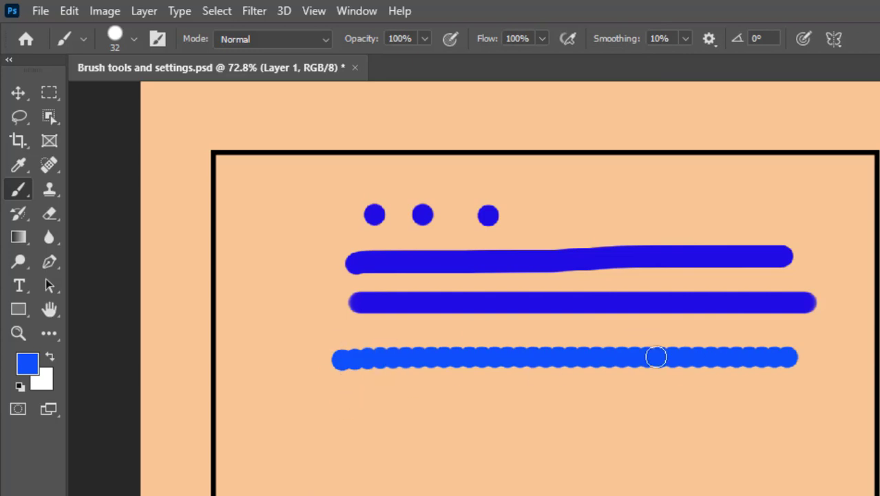
Set the brush flow to 39% and paint a row of overlapping translucent circles below with the brush at 92 px.
{"action": "left_click", "coordinate": [542, 39]}
{"action": "left_click_drag", "start_coordinate": [541, 61], "coordinate": [528, 60]}
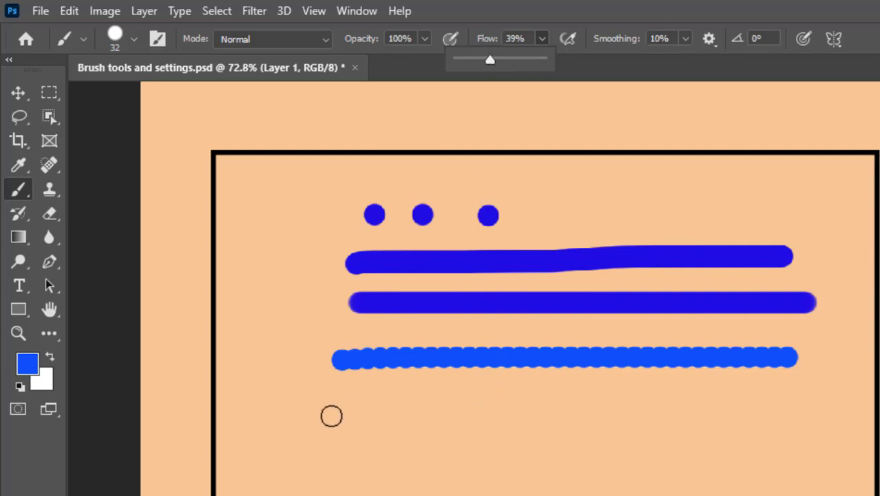
{"action": "left_click_drag", "start_coordinate": [365, 421], "coordinate": [369, 421]}
{"action": "mouse_move", "coordinate": [289, 428]}
{"action": "left_mouse_down"}
{"action": "mouse_move", "coordinate": [488, 414]}
{"action": "mouse_move", "coordinate": [792, 419]}
{"action": "left_mouse_up"}
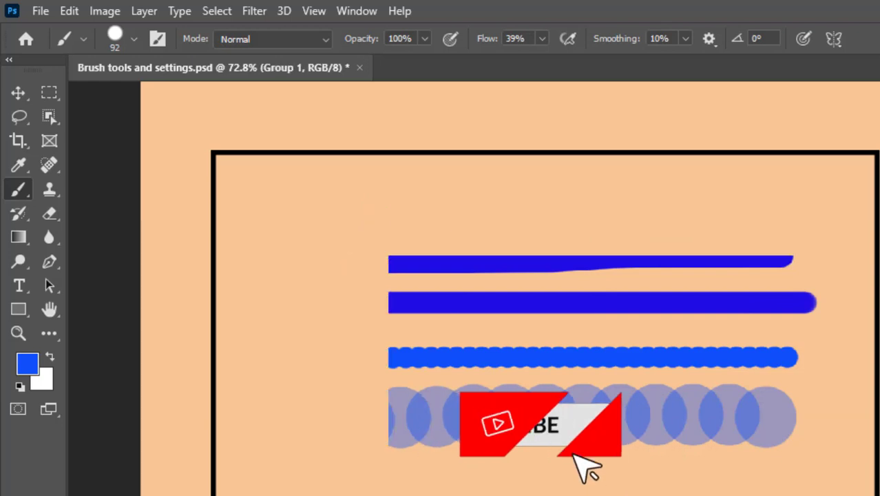
Set the brush size to 25 px.
{"action": "right_click", "coordinate": [561, 256]}
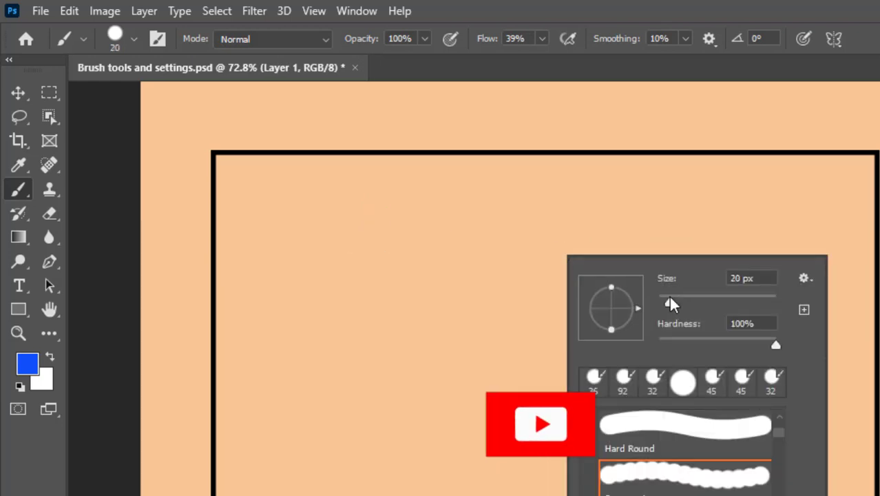
{"action": "left_click_drag", "start_coordinate": [671, 305], "coordinate": [670, 303]}
{"action": "key", "text": "Return"}
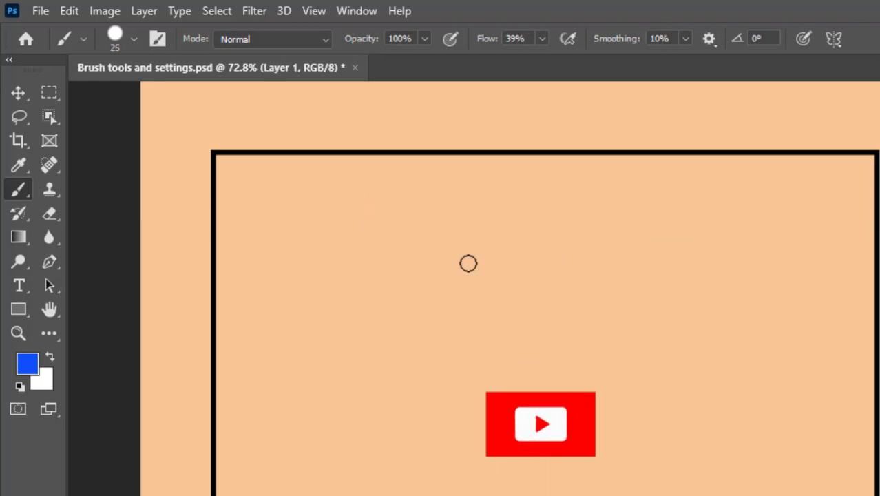
Set the brush flow to 100% and paint a sideways U-shaped blue stroke inside the frame.
{"action": "left_click", "coordinate": [449, 38]}
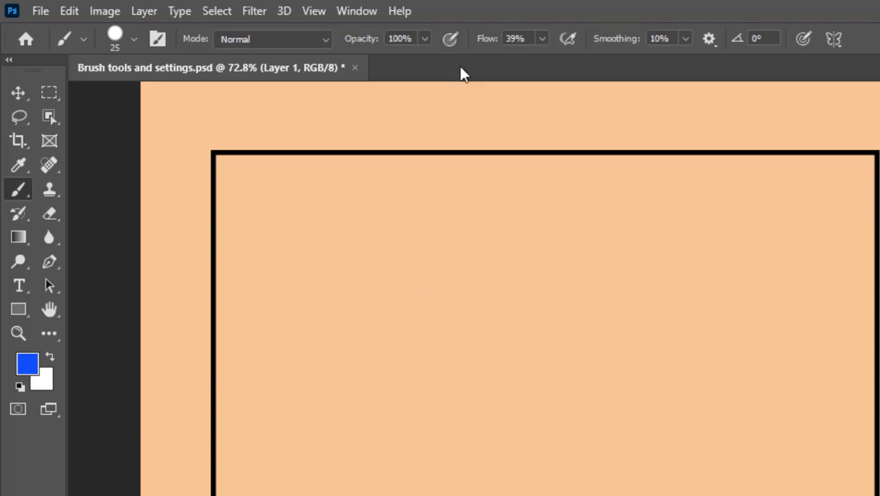
{"action": "key", "text": "shift+0"}
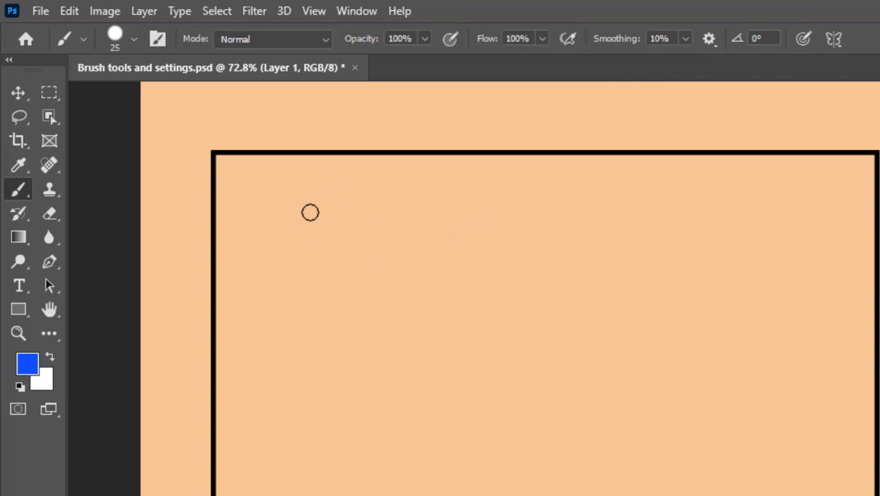
{"action": "mouse_move", "coordinate": [310, 212]}
{"action": "left_mouse_down"}
{"action": "mouse_move", "coordinate": [422, 200]}
{"action": "mouse_move", "coordinate": [661, 219]}
{"action": "mouse_move", "coordinate": [717, 297]}
{"action": "mouse_move", "coordinate": [539, 409]}
{"action": "mouse_move", "coordinate": [308, 362]}
{"action": "left_mouse_up"}
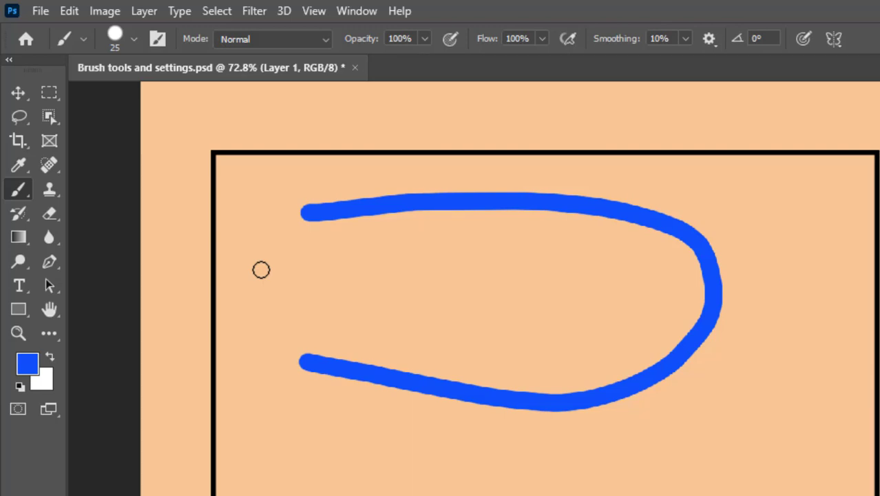
Set the brush smoothing to 100% and paint a larger sideways U-shaped stroke over the existing one.
{"action": "left_click", "coordinate": [686, 38]}
{"action": "left_click_drag", "start_coordinate": [685, 59], "coordinate": [770, 61]}
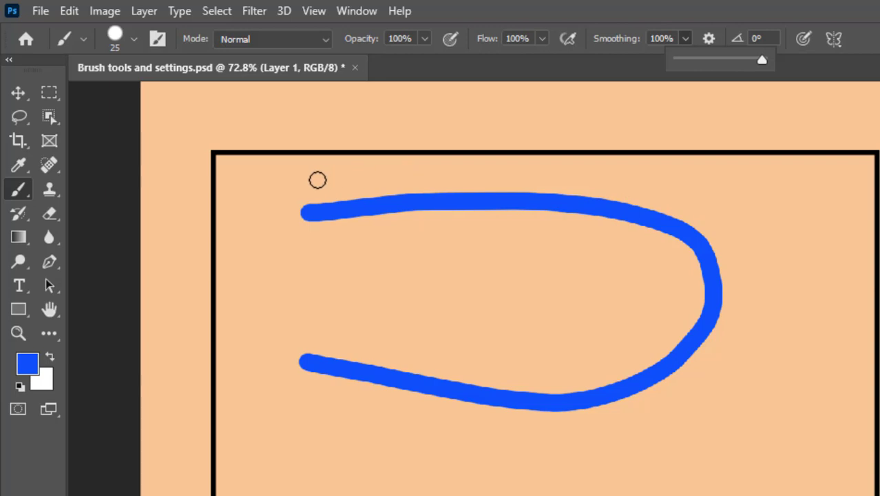
{"action": "mouse_move", "coordinate": [318, 179]}
{"action": "left_mouse_down"}
{"action": "mouse_move", "coordinate": [655, 182]}
{"action": "mouse_move", "coordinate": [835, 241]}
{"action": "mouse_move", "coordinate": [847, 297]}
{"action": "mouse_move", "coordinate": [752, 401]}
{"action": "mouse_move", "coordinate": [531, 449]}
{"action": "mouse_move", "coordinate": [269, 453]}
{"action": "left_mouse_up"}
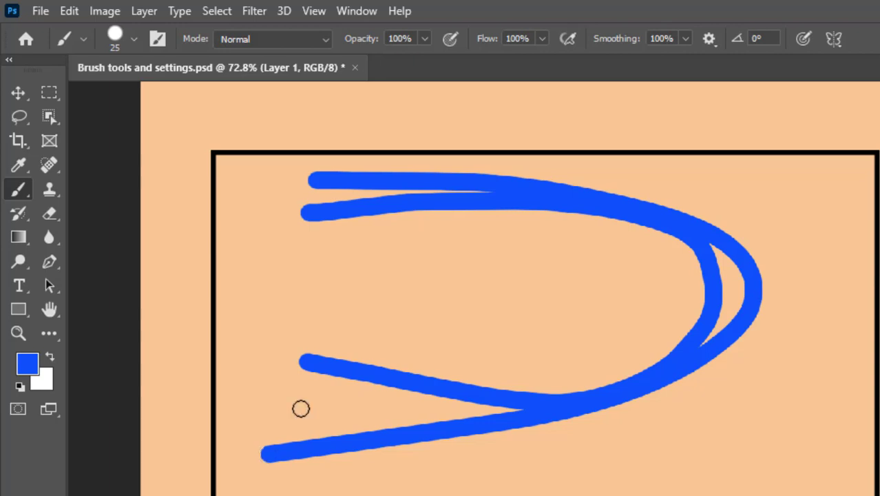
Configure the smoothing options with Catch-up on Stroke End on and Stroke Catch-up off.
{"action": "left_click", "coordinate": [709, 40]}
{"action": "left_click", "coordinate": [655, 100]}
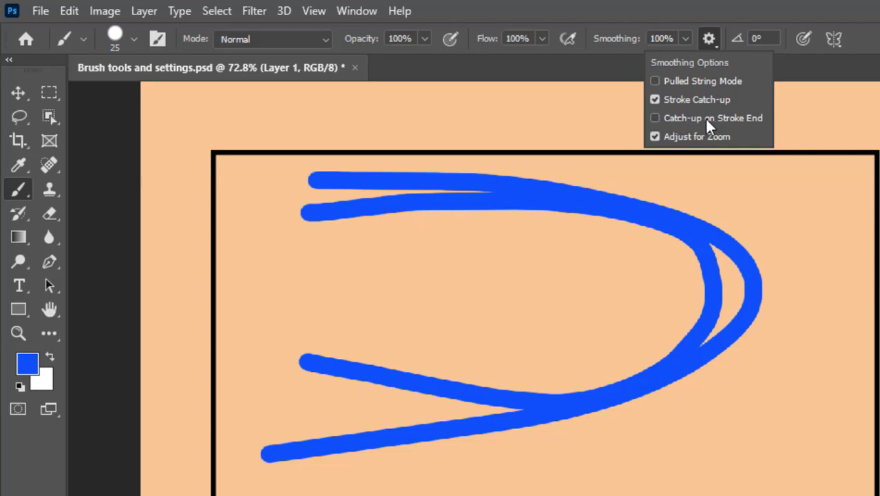
{"action": "left_click", "coordinate": [655, 118]}
{"action": "left_click", "coordinate": [655, 100]}
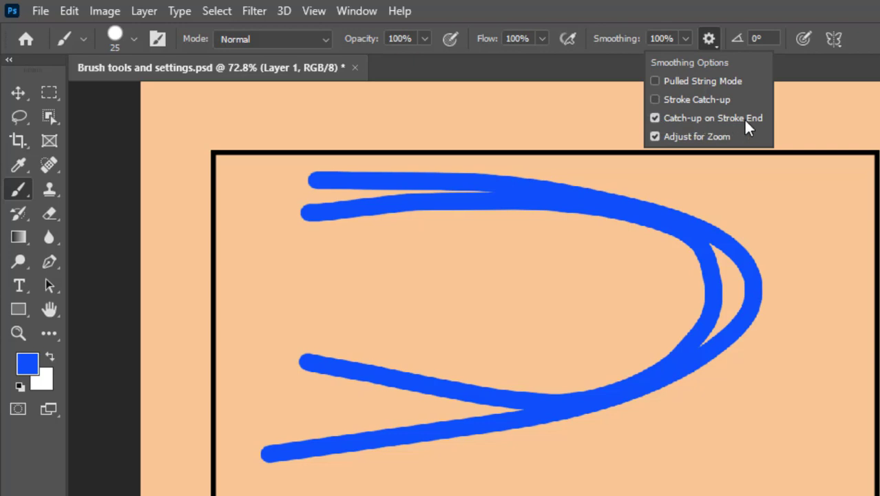
Paint two more curved blue strokes around the existing U shapes, the second looping back into their middle.
{"action": "mouse_move", "coordinate": [697, 185]}
{"action": "left_mouse_down"}
{"action": "mouse_move", "coordinate": [824, 253]}
{"action": "mouse_move", "coordinate": [815, 402]}
{"action": "mouse_move", "coordinate": [634, 473]}
{"action": "left_mouse_up"}
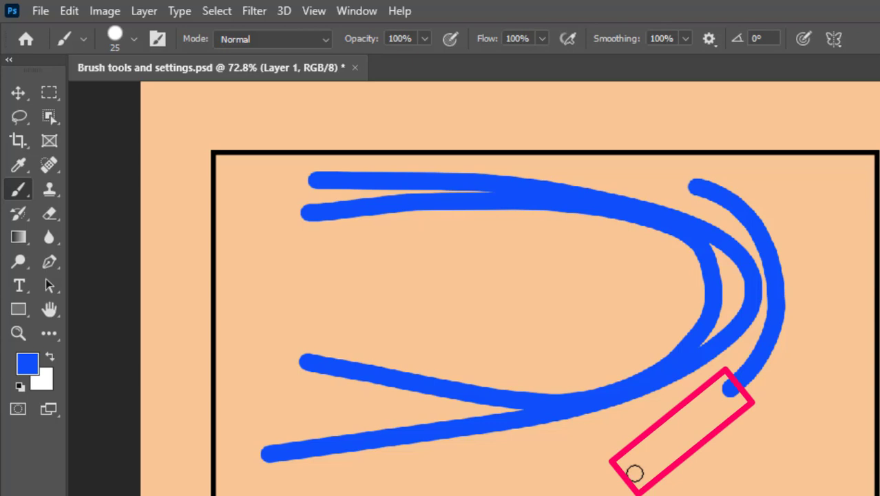
{"action": "left_click_drag", "start_coordinate": [634, 472], "coordinate": [634, 472]}
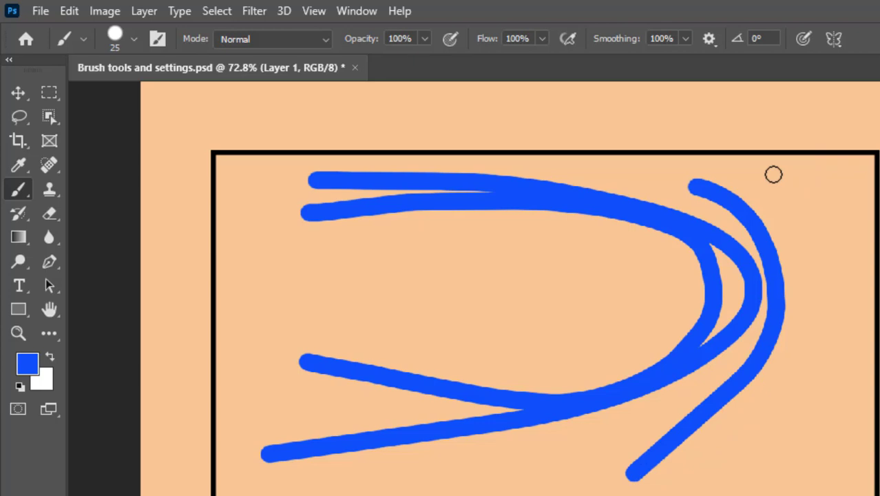
{"action": "mouse_move", "coordinate": [773, 174]}
{"action": "left_mouse_down"}
{"action": "mouse_move", "coordinate": [826, 256]}
{"action": "mouse_move", "coordinate": [817, 381]}
{"action": "mouse_move", "coordinate": [767, 448]}
{"action": "left_mouse_up"}
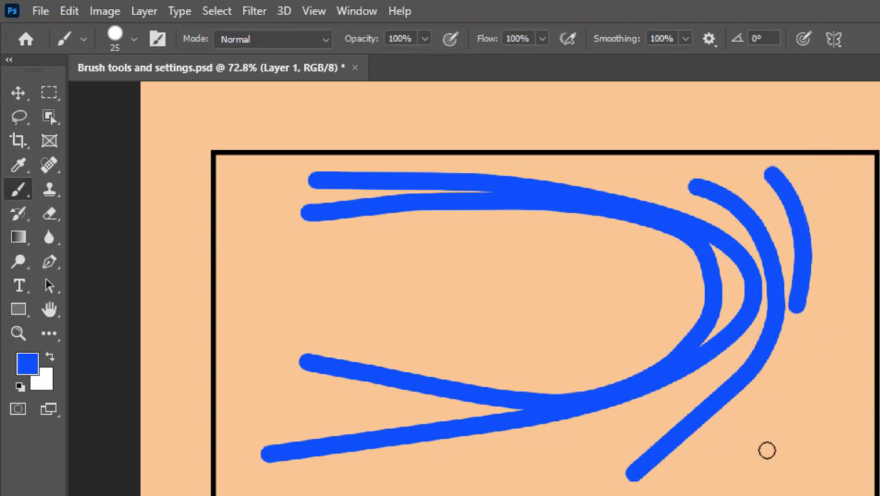
{"action": "mouse_move", "coordinate": [767, 451]}
{"action": "left_mouse_down"}
{"action": "mouse_move", "coordinate": [677, 476]}
{"action": "mouse_move", "coordinate": [494, 471]}
{"action": "mouse_move", "coordinate": [438, 441]}
{"action": "mouse_move", "coordinate": [407, 376]}
{"action": "mouse_move", "coordinate": [407, 334]}
{"action": "mouse_move", "coordinate": [443, 274]}
{"action": "mouse_move", "coordinate": [517, 249]}
{"action": "left_mouse_up"}
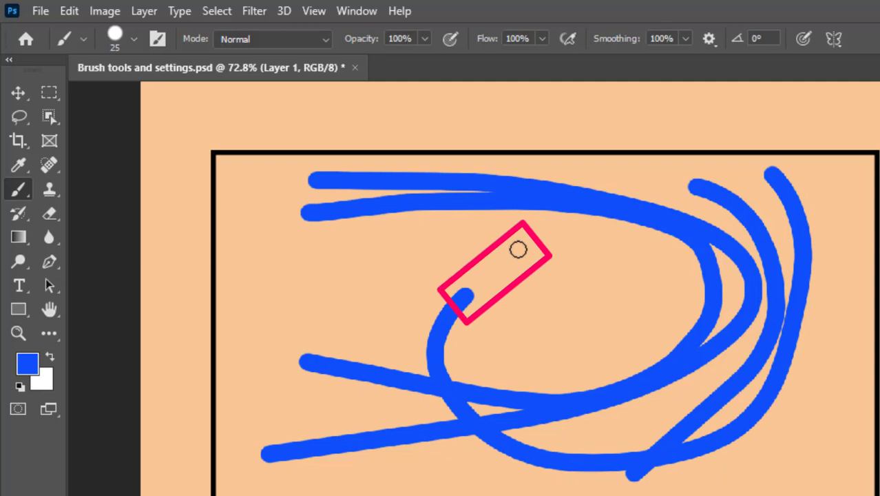
{"action": "left_click_drag", "start_coordinate": [518, 250], "coordinate": [517, 249]}
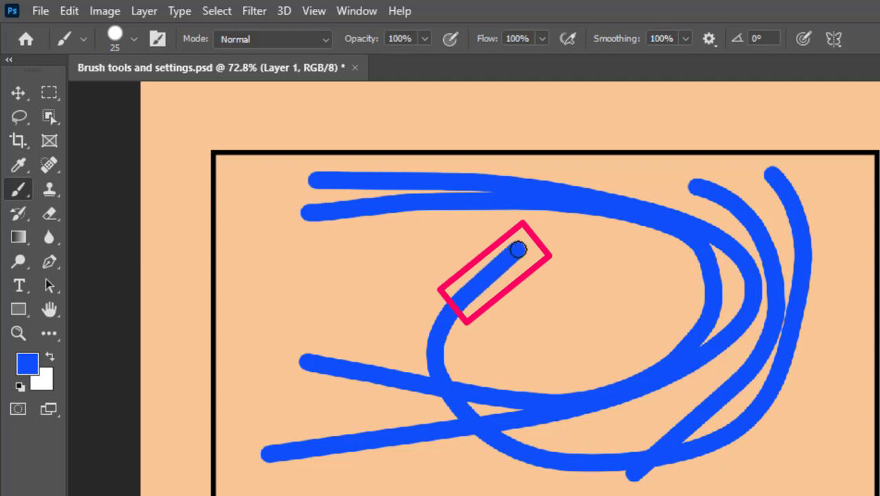
Set the brush smoothing to 10%.
{"action": "left_click", "coordinate": [669, 37]}
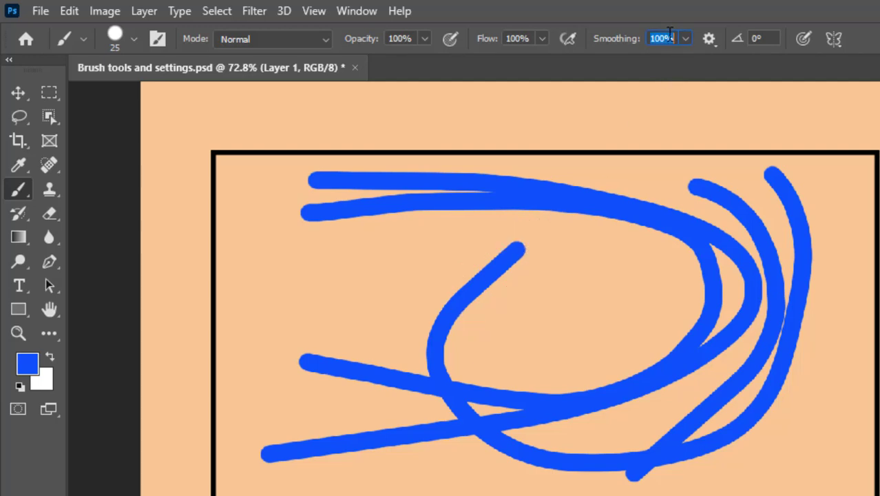
{"action": "type", "text": "10"}
{"action": "key", "text": "Return"}
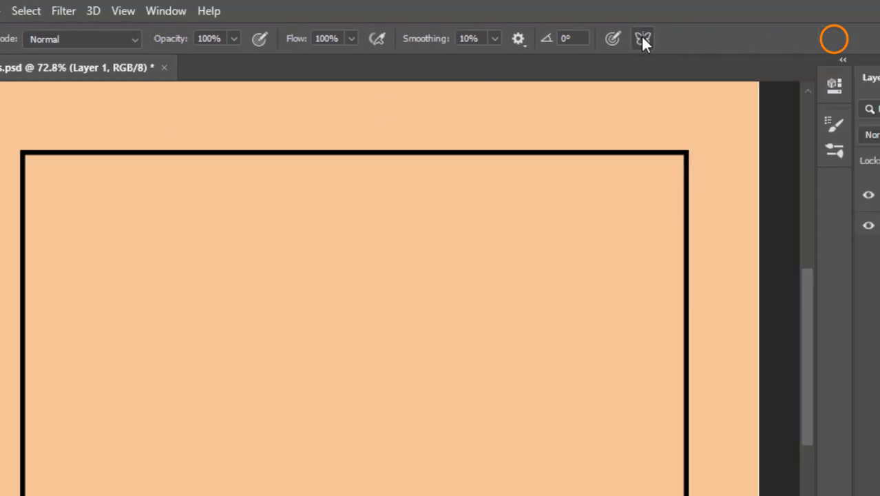
Enable vertical paint symmetry and place its axis slightly right of the frame's centre, at X about 636 px.
{"action": "left_click", "coordinate": [833, 39]}
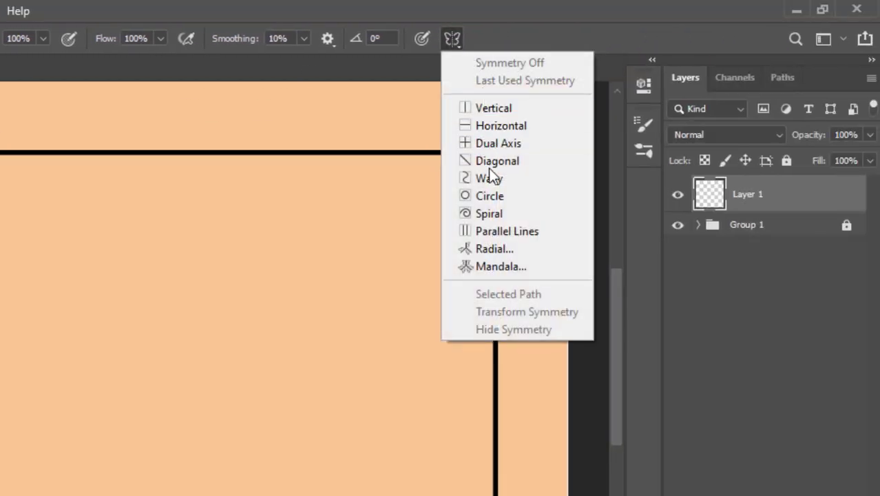
{"action": "left_click", "coordinate": [512, 107]}
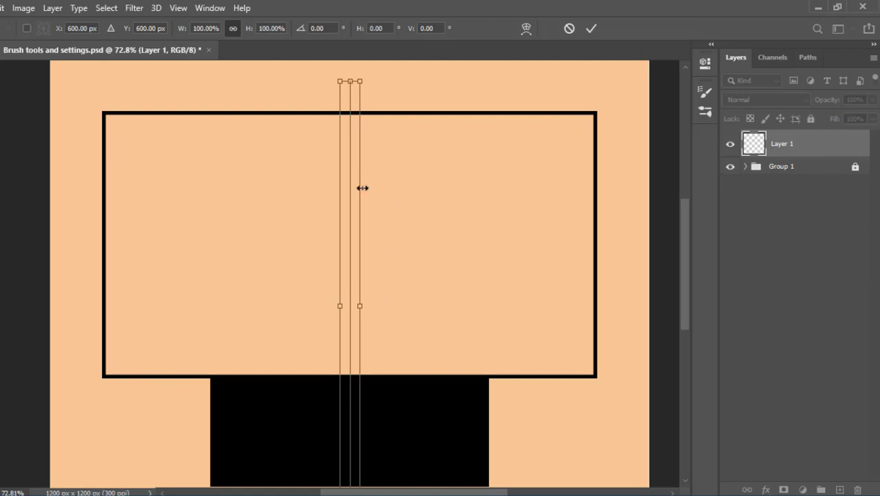
{"action": "left_click_drag", "start_coordinate": [349, 196], "coordinate": [389, 115]}
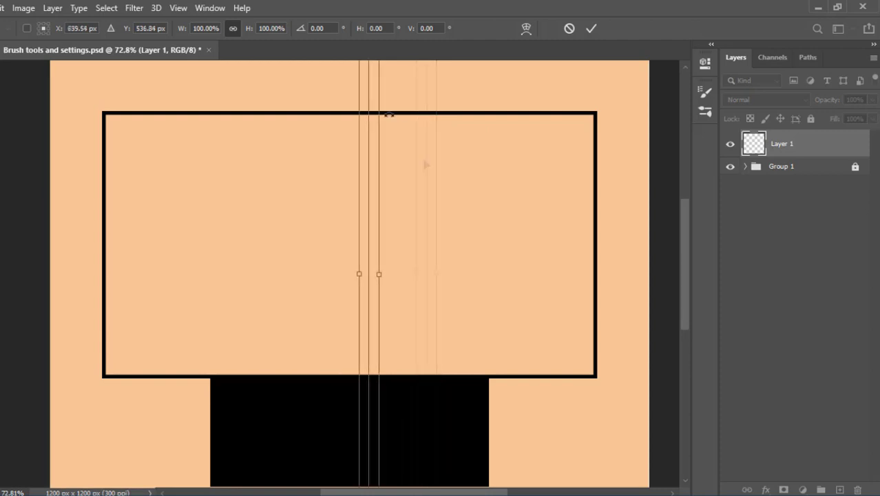
{"action": "left_click", "coordinate": [593, 29]}
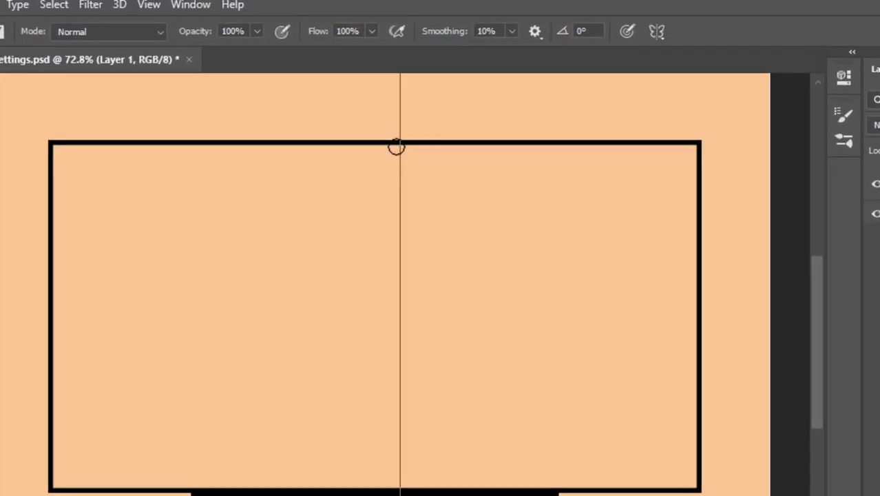
Paint a mirrored animal face along the vertical axis, with a head outline, pointed ears, round eyes and small details.
{"action": "mouse_move", "coordinate": [396, 147]}
{"action": "left_mouse_down"}
{"action": "mouse_move", "coordinate": [291, 178]}
{"action": "mouse_move", "coordinate": [250, 240]}
{"action": "mouse_move", "coordinate": [245, 294]}
{"action": "mouse_move", "coordinate": [300, 368]}
{"action": "mouse_move", "coordinate": [399, 411]}
{"action": "left_mouse_up"}
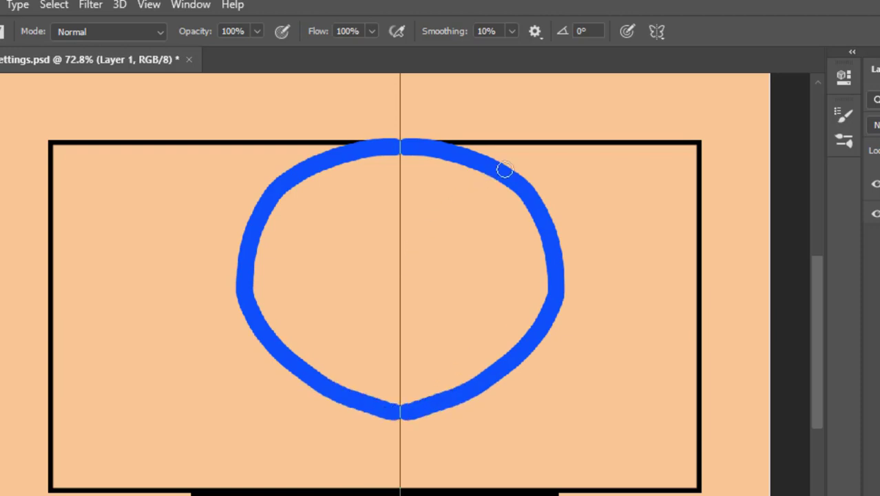
{"action": "mouse_move", "coordinate": [504, 169]}
{"action": "left_mouse_down"}
{"action": "mouse_move", "coordinate": [623, 181]}
{"action": "mouse_move", "coordinate": [658, 202]}
{"action": "mouse_move", "coordinate": [650, 230]}
{"action": "mouse_move", "coordinate": [564, 271]}
{"action": "left_mouse_up"}
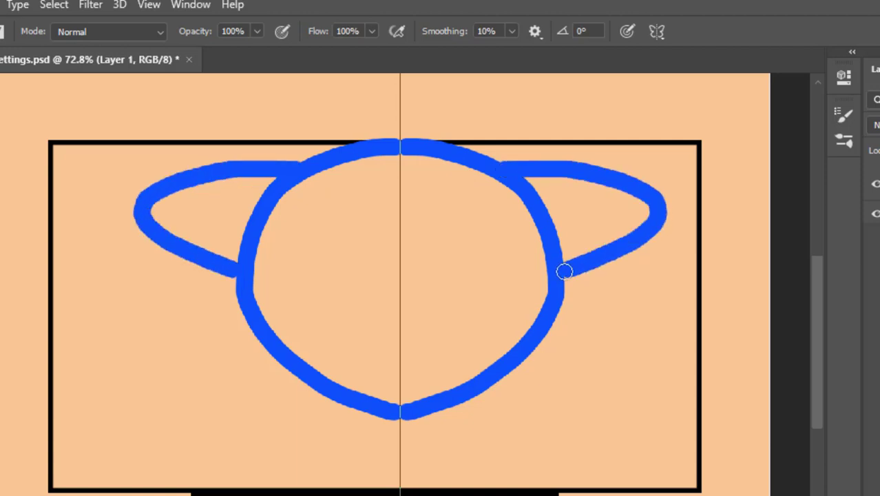
{"action": "mouse_move", "coordinate": [479, 241]}
{"action": "left_mouse_down"}
{"action": "mouse_move", "coordinate": [465, 265]}
{"action": "mouse_move", "coordinate": [484, 278]}
{"action": "mouse_move", "coordinate": [480, 242]}
{"action": "left_mouse_up"}
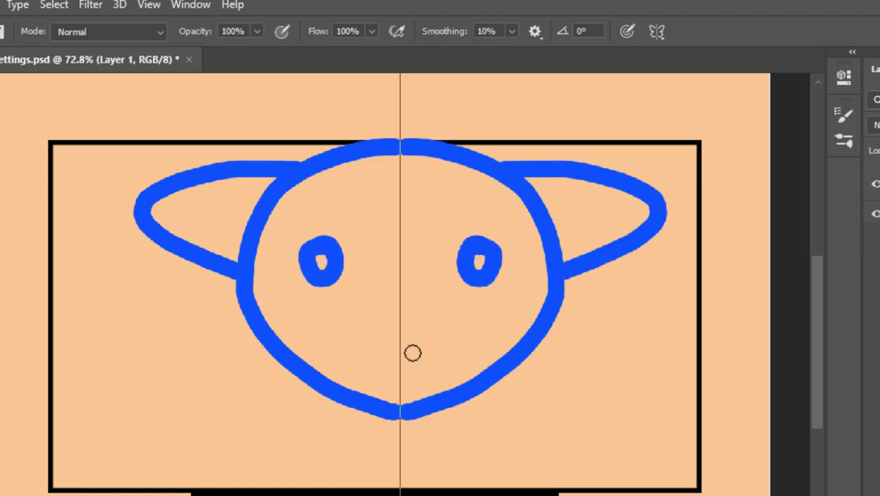
{"action": "left_click_drag", "start_coordinate": [402, 312], "coordinate": [401, 316]}
{"action": "mouse_move", "coordinate": [544, 206]}
{"action": "left_mouse_down"}
{"action": "mouse_move", "coordinate": [559, 260]}
{"action": "mouse_move", "coordinate": [606, 227]}
{"action": "mouse_move", "coordinate": [592, 195]}
{"action": "left_mouse_up"}
Apply radial paint symmetry with 5 segments, scaled to 57.51% and centred inside the frame.
{"action": "left_click", "coordinate": [655, 31]}
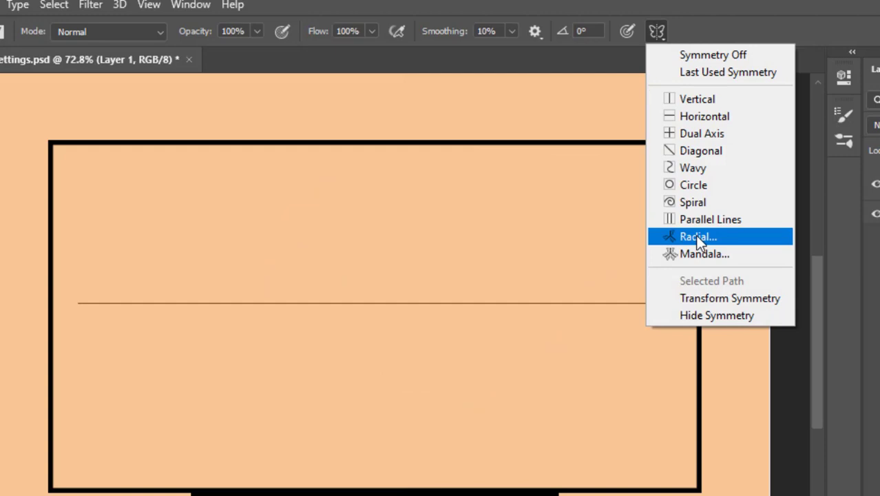
{"action": "left_click", "coordinate": [697, 237]}
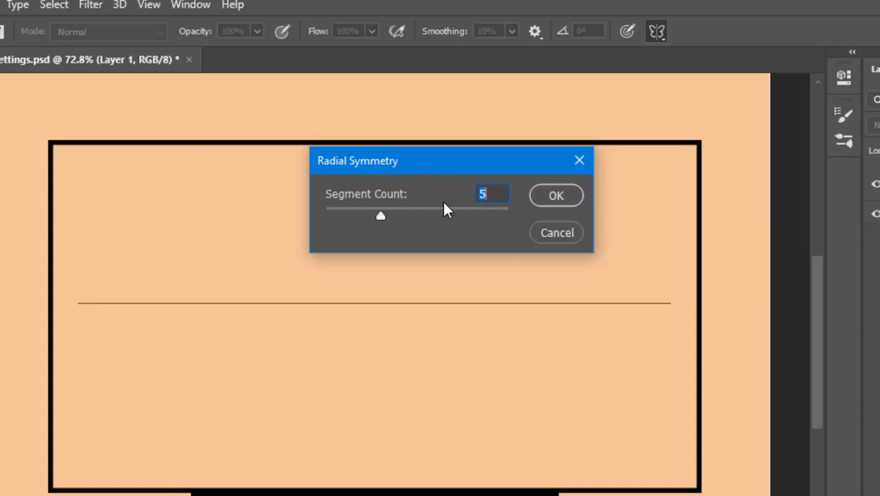
{"action": "left_click", "coordinate": [545, 198]}
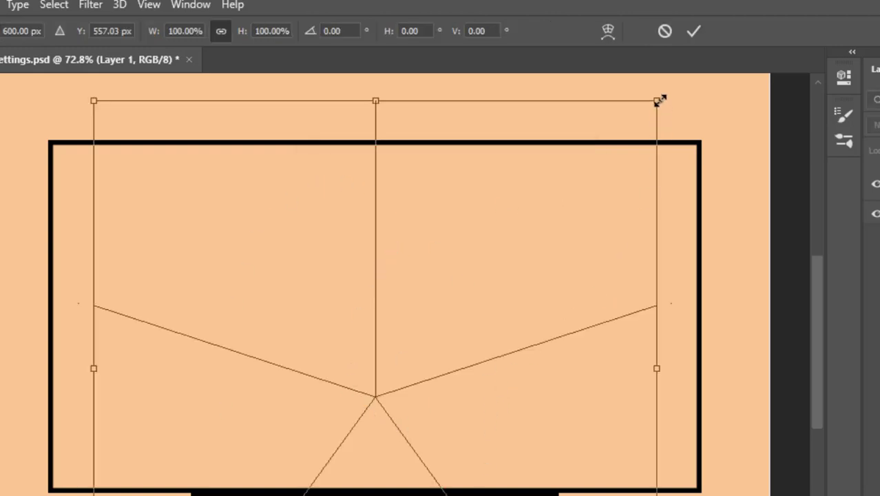
{"action": "left_click_drag", "start_coordinate": [657, 100], "coordinate": [456, 369]}
{"action": "left_click_drag", "start_coordinate": [277, 465], "coordinate": [367, 333]}
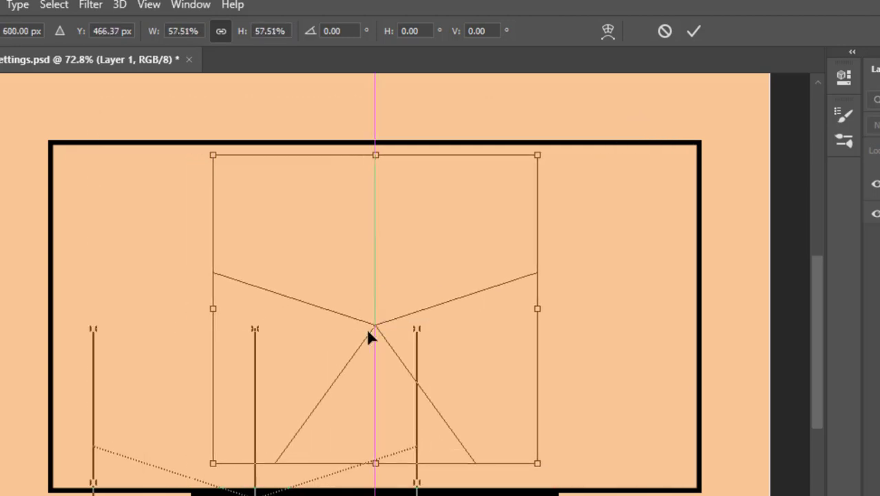
{"action": "left_click", "coordinate": [693, 31]}
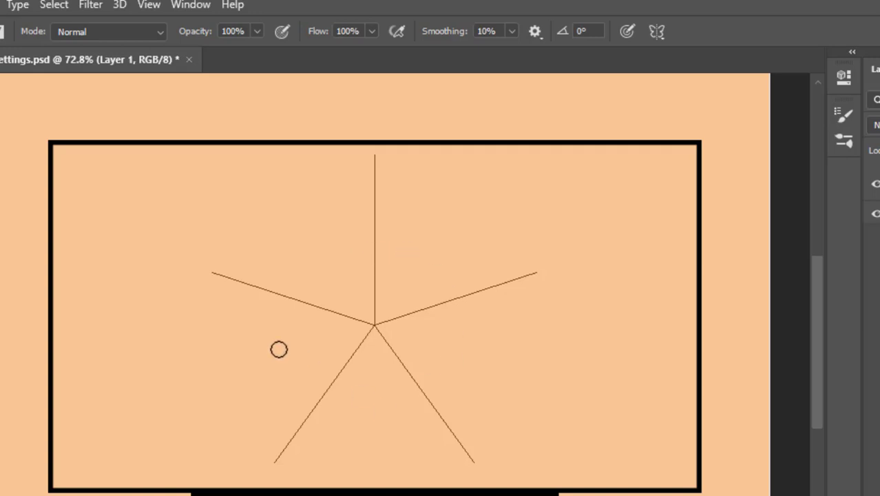
Paint two rings of dark teal dots around the radial centre, and two rings of magenta dots after changing the foreground colour.
{"action": "left_click", "coordinate": [339, 282]}
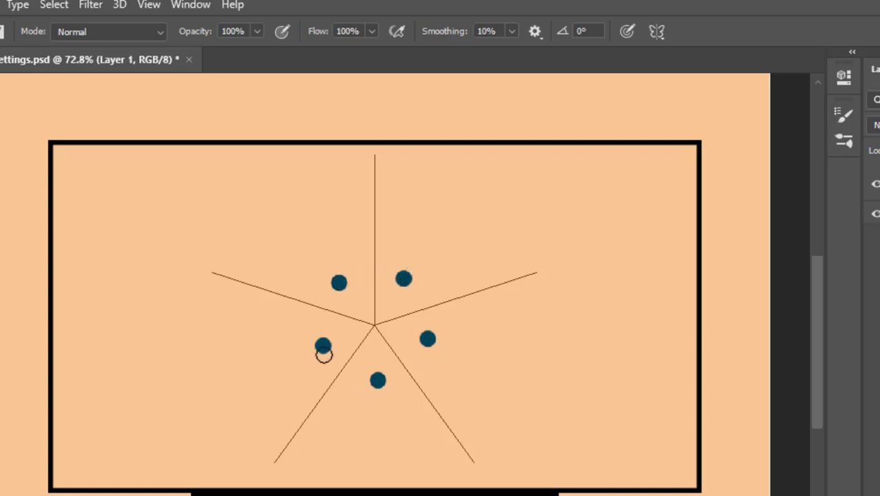
{"action": "left_click", "coordinate": [360, 303]}
{"action": "key", "text": "n"}
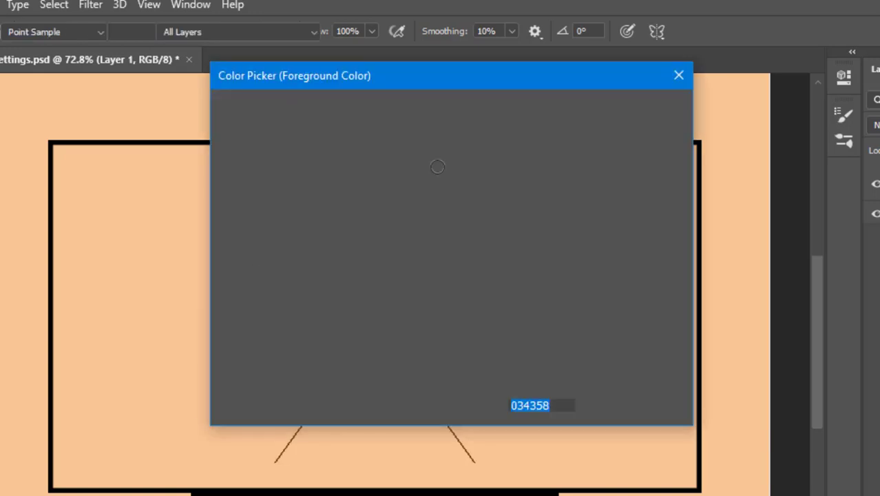
{"action": "left_click_drag", "start_coordinate": [455, 244], "coordinate": [451, 154]}
{"action": "key", "text": "Return"}
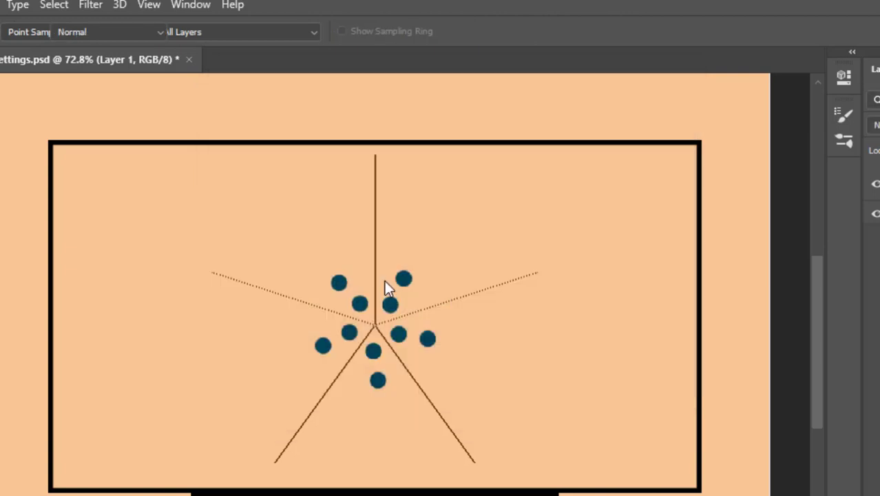
{"action": "left_click", "coordinate": [352, 256]}
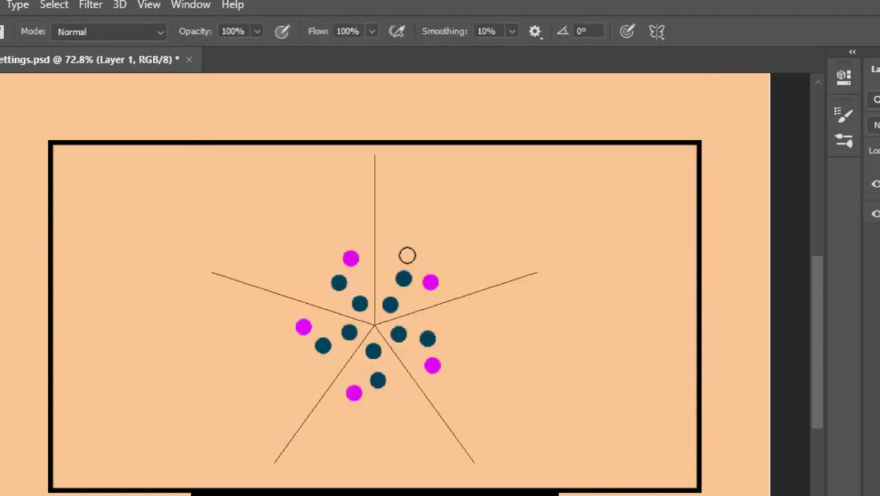
{"action": "left_click", "coordinate": [381, 277]}
{"action": "left_click", "coordinate": [340, 358]}
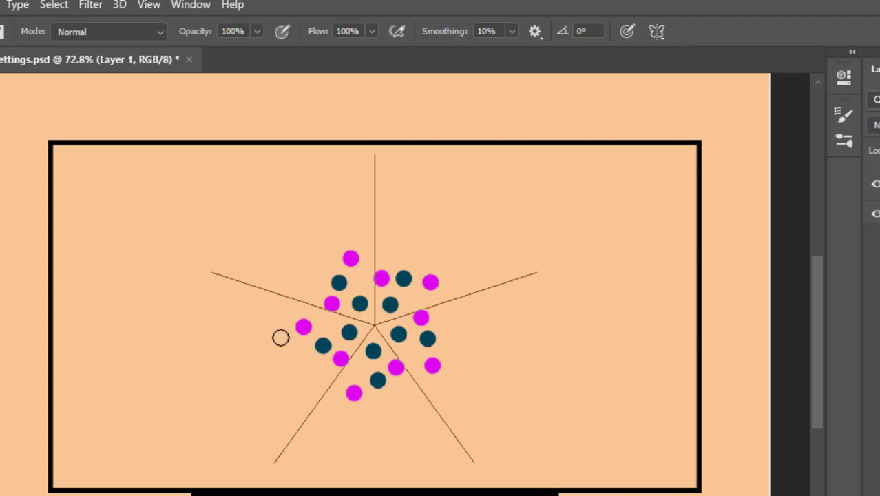
Turn off the paint symmetry.
{"action": "left_click", "coordinate": [658, 31]}
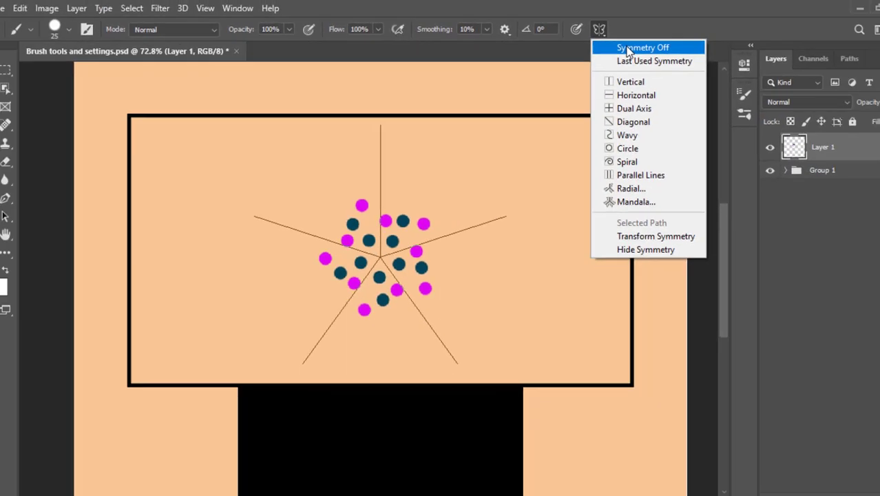
{"action": "left_click", "coordinate": [695, 56]}
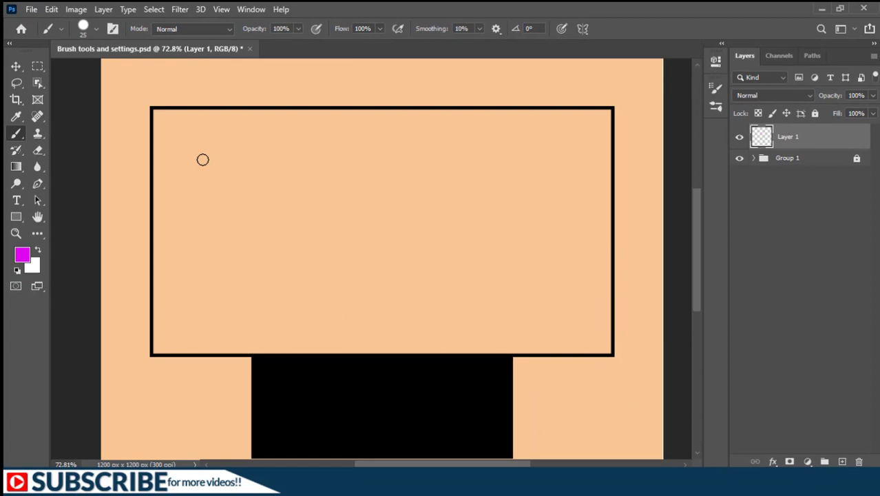
{"action": "left_click", "coordinate": [83, 28]}
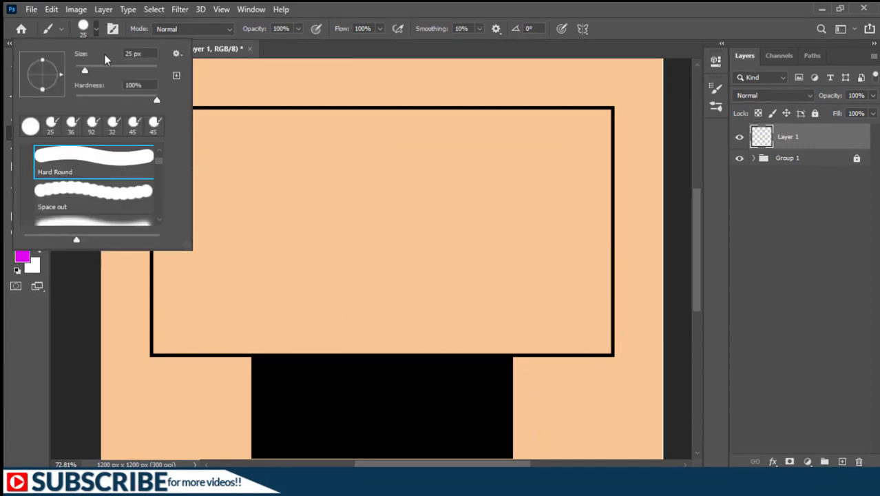
{"action": "left_click", "coordinate": [84, 28]}
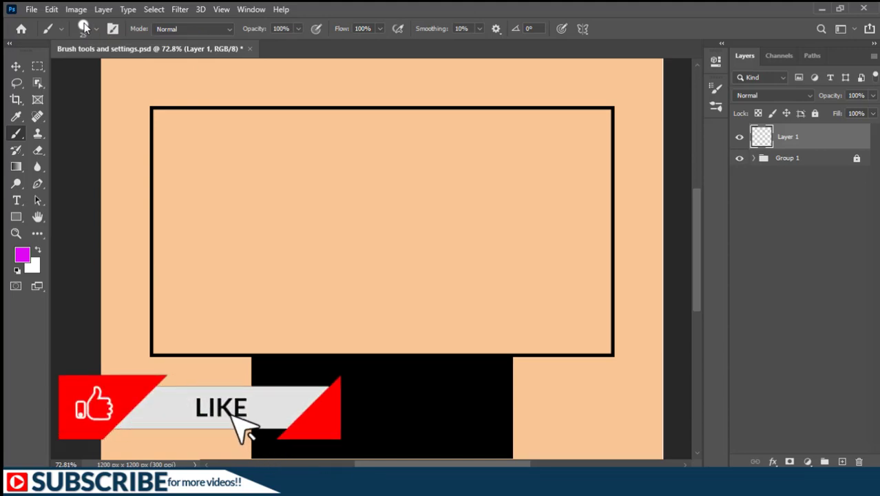
Display the detailed brush settings and set the brush tip size to 26 px.
{"action": "left_click", "coordinate": [245, 10]}
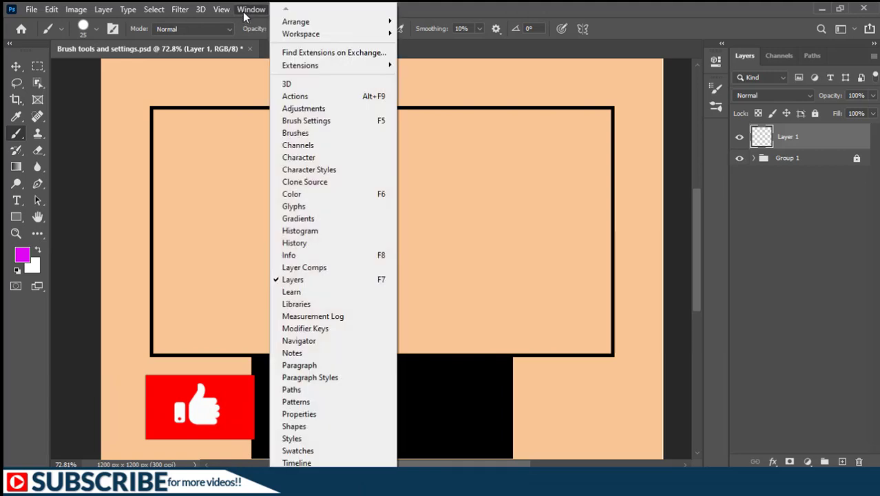
{"action": "left_click", "coordinate": [298, 122]}
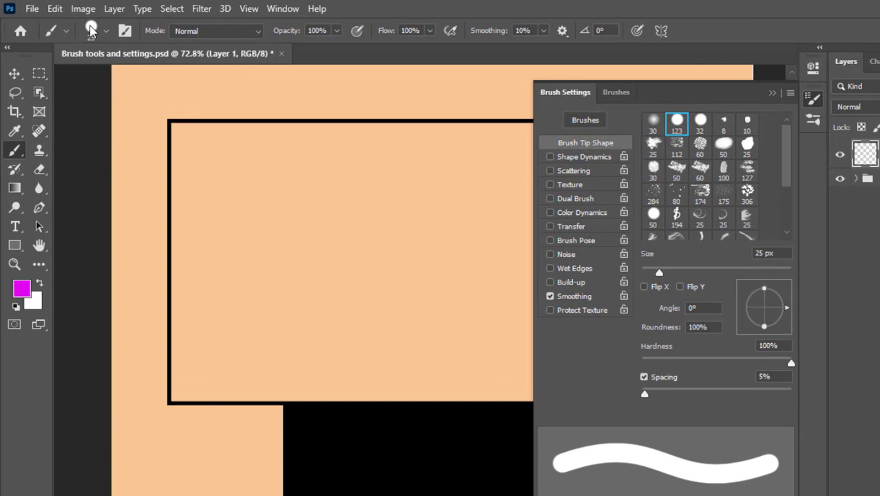
{"action": "left_click", "coordinate": [660, 274]}
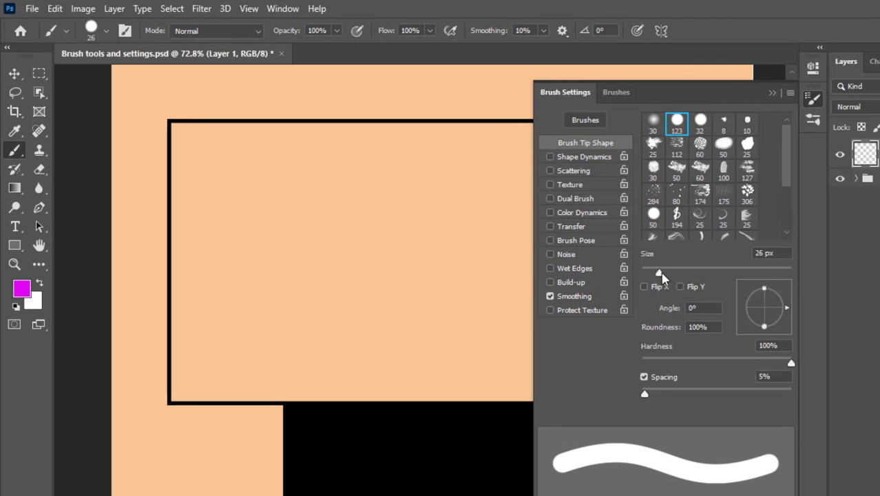
Set the brush tip to 37 px with 143% spacing and paint a looping trail of separate magenta dots inside the frame.
{"action": "left_click_drag", "start_coordinate": [661, 274], "coordinate": [669, 272]}
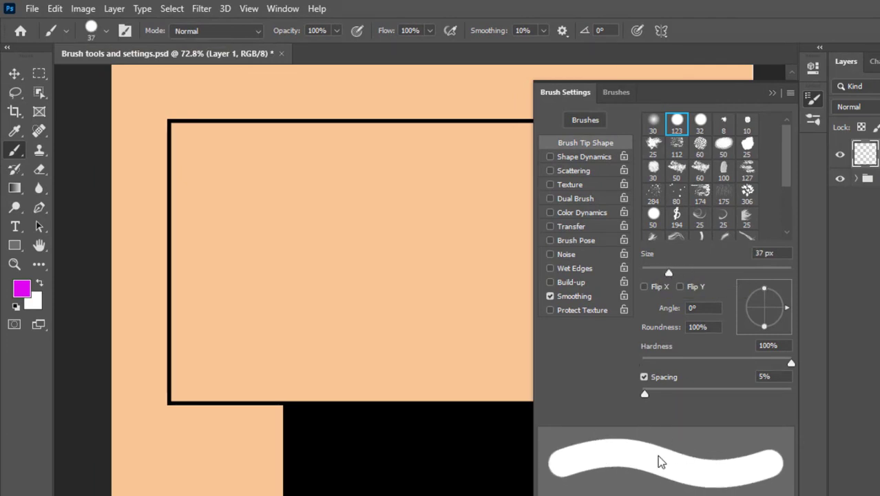
{"action": "left_click_drag", "start_coordinate": [790, 363], "coordinate": [791, 364]}
{"action": "mouse_move", "coordinate": [645, 395]}
{"action": "left_mouse_down"}
{"action": "mouse_move", "coordinate": [743, 391]}
{"action": "mouse_move", "coordinate": [719, 389]}
{"action": "mouse_move", "coordinate": [733, 388]}
{"action": "left_mouse_up"}
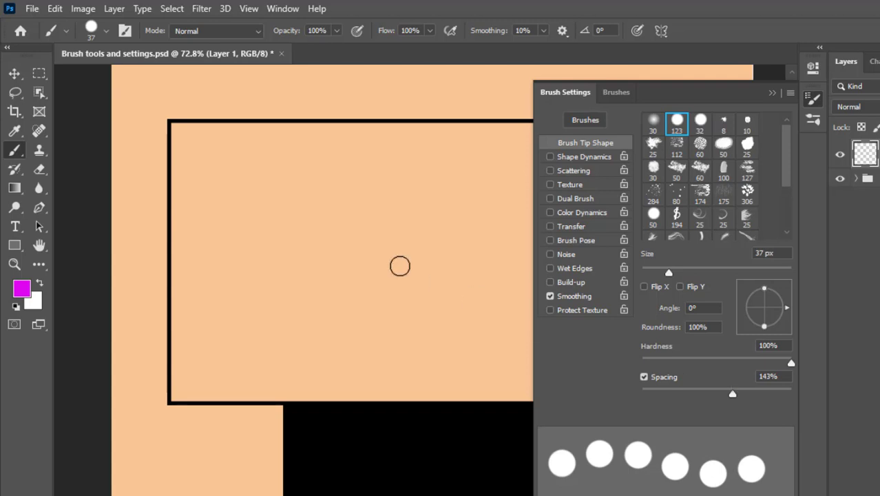
{"action": "mouse_move", "coordinate": [207, 214]}
{"action": "left_mouse_down"}
{"action": "mouse_move", "coordinate": [257, 195]}
{"action": "mouse_move", "coordinate": [308, 213]}
{"action": "mouse_move", "coordinate": [337, 267]}
{"action": "mouse_move", "coordinate": [395, 276]}
{"action": "mouse_move", "coordinate": [420, 223]}
{"action": "mouse_move", "coordinate": [372, 177]}
{"action": "mouse_move", "coordinate": [259, 302]}
{"action": "mouse_move", "coordinate": [226, 305]}
{"action": "left_mouse_up"}
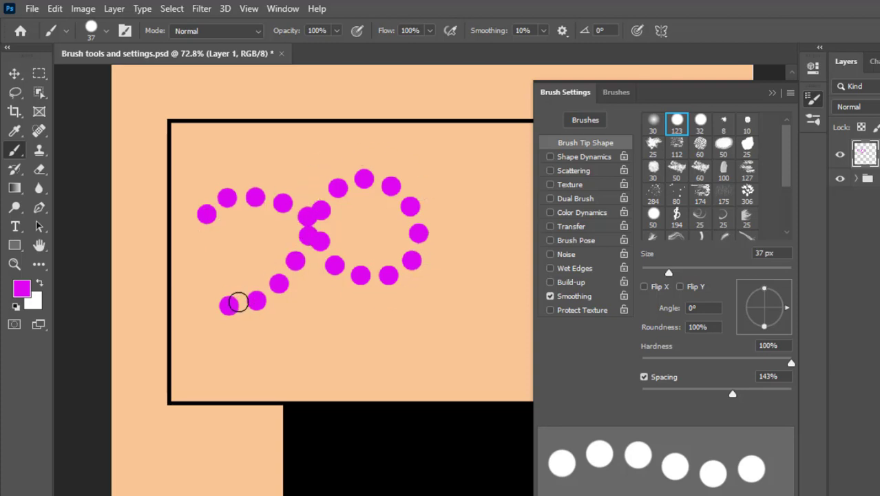
Reduce the brush to 13 px with 71% spacing and paint a long looping magenta curve around the dotted trail.
{"action": "mouse_move", "coordinate": [732, 393]}
{"action": "left_mouse_down"}
{"action": "mouse_move", "coordinate": [685, 393]}
{"action": "mouse_move", "coordinate": [693, 393]}
{"action": "left_mouse_up"}
{"action": "left_click_drag", "start_coordinate": [668, 272], "coordinate": [651, 275]}
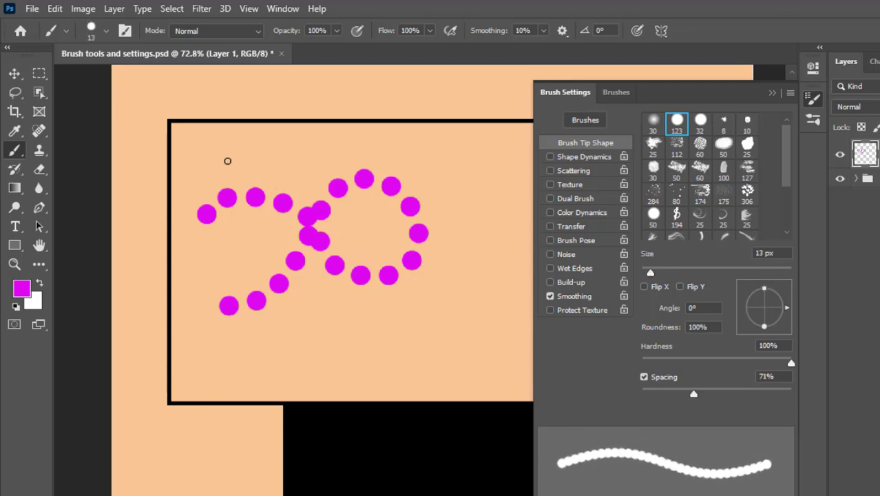
{"action": "mouse_move", "coordinate": [227, 160]}
{"action": "left_mouse_down"}
{"action": "mouse_move", "coordinate": [297, 161]}
{"action": "mouse_move", "coordinate": [487, 210]}
{"action": "mouse_move", "coordinate": [326, 355]}
{"action": "mouse_move", "coordinate": [457, 352]}
{"action": "left_mouse_up"}
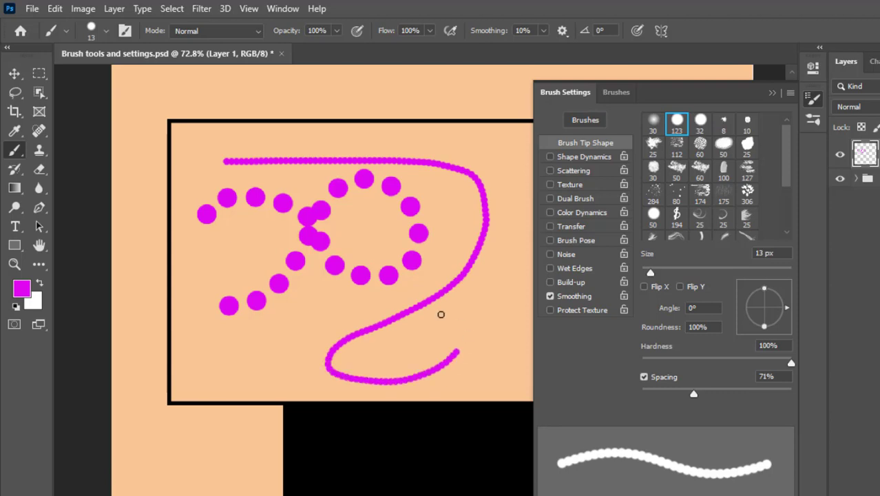
{"action": "mouse_move", "coordinate": [440, 314]}
{"action": "left_mouse_down"}
{"action": "mouse_move", "coordinate": [317, 328]}
{"action": "mouse_move", "coordinate": [223, 353]}
{"action": "left_mouse_up"}
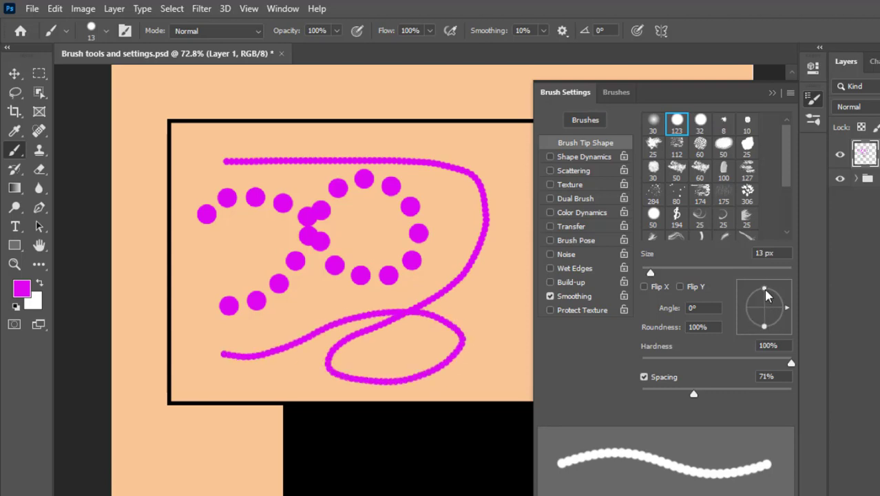
Flatten the brush tip to 61% roundness and paint a looping sample stroke beside the dotted ring.
{"action": "left_click_drag", "start_coordinate": [764, 290], "coordinate": [764, 297]}
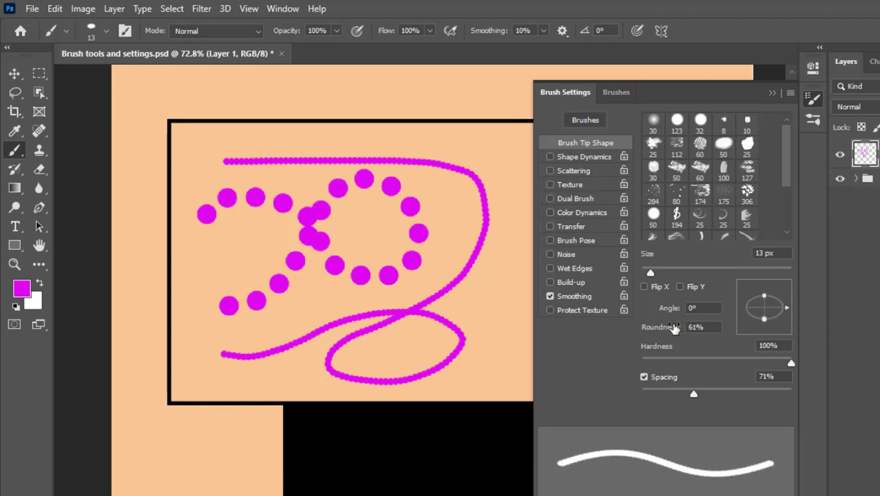
{"action": "left_click_drag", "start_coordinate": [433, 190], "coordinate": [517, 245]}
{"action": "mouse_move", "coordinate": [502, 290]}
{"action": "left_mouse_down"}
{"action": "mouse_move", "coordinate": [518, 340]}
{"action": "mouse_move", "coordinate": [517, 280]}
{"action": "mouse_move", "coordinate": [480, 269]}
{"action": "left_mouse_up"}
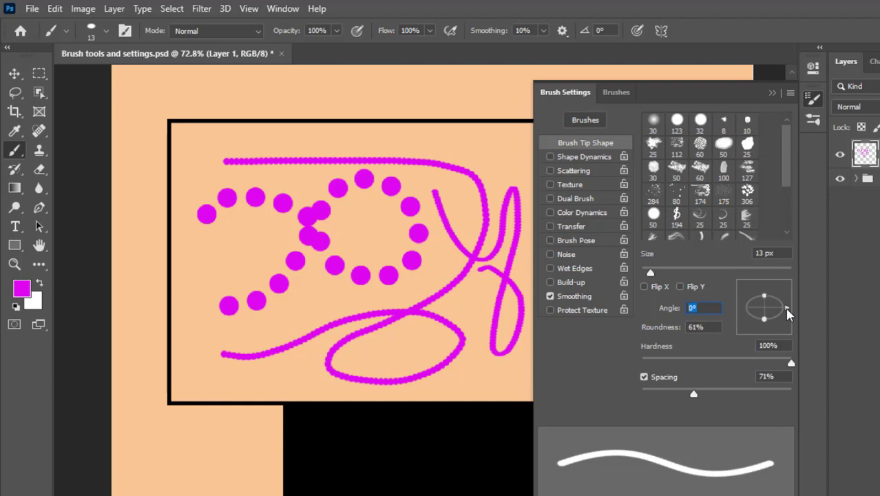
Rotate the brush tip to a 61° angle and paint a zigzag sample near the frame's right edge.
{"action": "left_click_drag", "start_coordinate": [788, 313], "coordinate": [774, 288]}
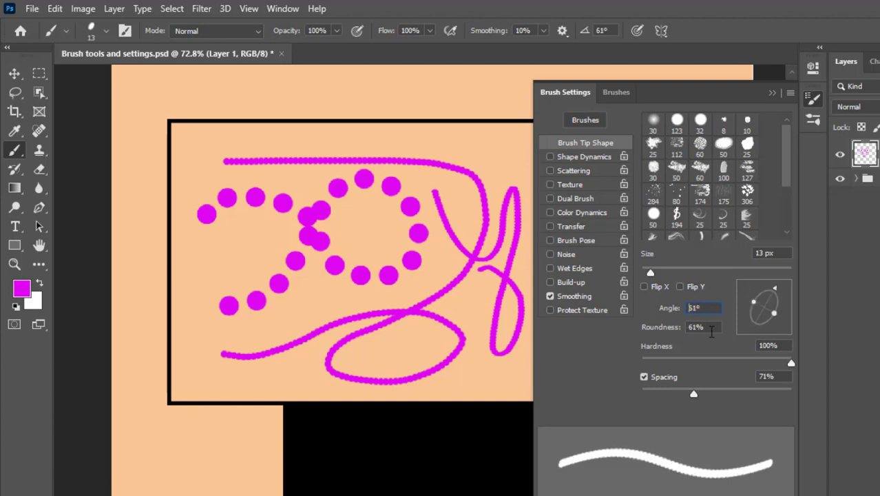
{"action": "scroll", "coordinate": [485, 165], "scroll_direction": "right", "scroll_amount": 5}
{"action": "mouse_move", "coordinate": [388, 148]}
{"action": "left_mouse_down"}
{"action": "mouse_move", "coordinate": [341, 211]}
{"action": "mouse_move", "coordinate": [328, 271]}
{"action": "mouse_move", "coordinate": [388, 238]}
{"action": "mouse_move", "coordinate": [423, 168]}
{"action": "left_mouse_up"}
{"action": "mouse_move", "coordinate": [407, 214]}
{"action": "left_mouse_down"}
{"action": "mouse_move", "coordinate": [382, 291]}
{"action": "mouse_move", "coordinate": [411, 309]}
{"action": "mouse_move", "coordinate": [434, 235]}
{"action": "mouse_move", "coordinate": [441, 256]}
{"action": "mouse_move", "coordinate": [417, 329]}
{"action": "mouse_move", "coordinate": [354, 352]}
{"action": "left_mouse_up"}
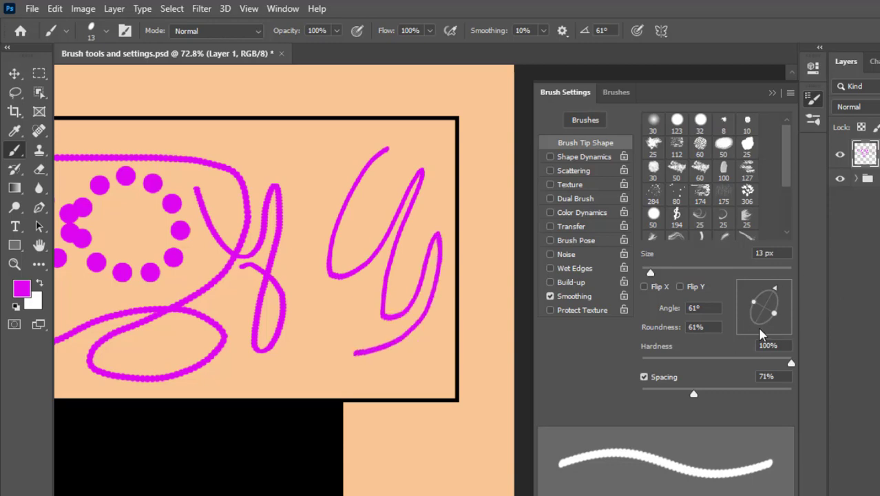
Set the brush tip's angle to 0° and its roundness to 0%.
{"action": "double_click", "coordinate": [712, 308]}
{"action": "type", "text": "0"}
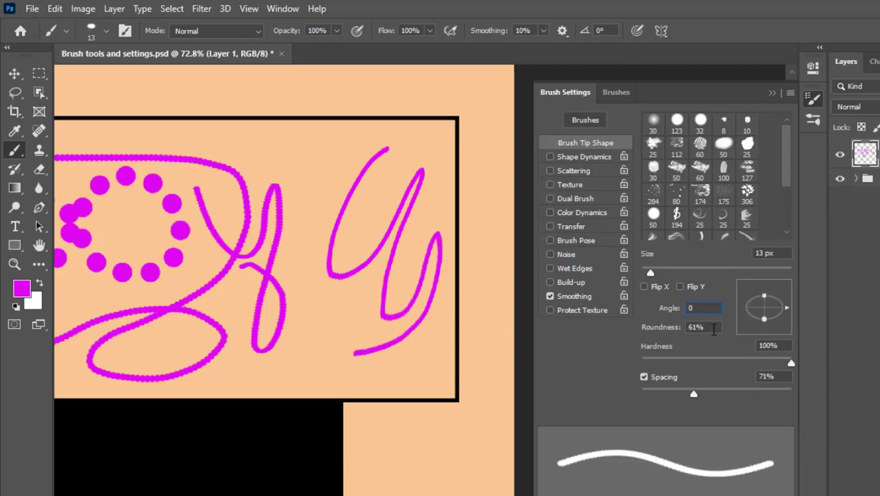
{"action": "double_click", "coordinate": [693, 327]}
{"action": "type", "text": "0"}
{"action": "key", "text": "Return"}
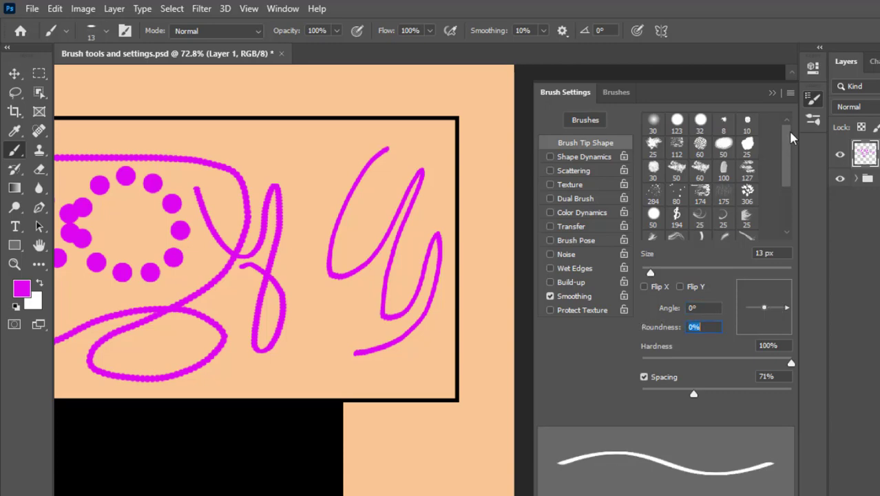
Choose the 25 px curved bristle tip from the available brush tip shapes.
{"action": "mouse_move", "coordinate": [788, 138]}
{"action": "left_mouse_down"}
{"action": "mouse_move", "coordinate": [785, 165]}
{"action": "mouse_move", "coordinate": [788, 135]}
{"action": "left_mouse_up"}
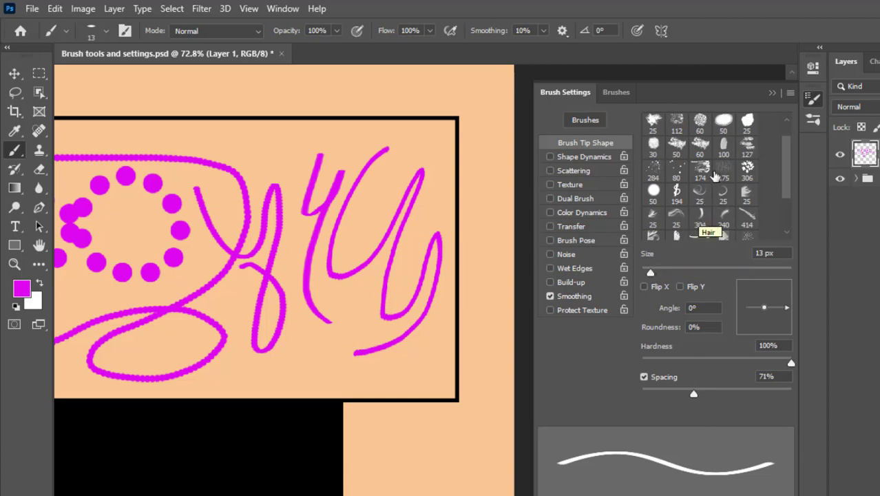
{"action": "scroll", "coordinate": [683, 234], "scroll_direction": "down", "scroll_amount": 1}
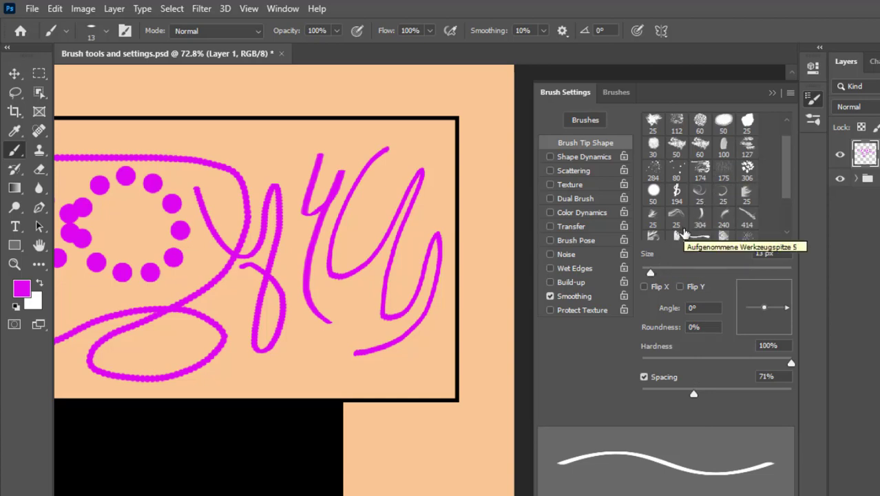
{"action": "left_click", "coordinate": [676, 217]}
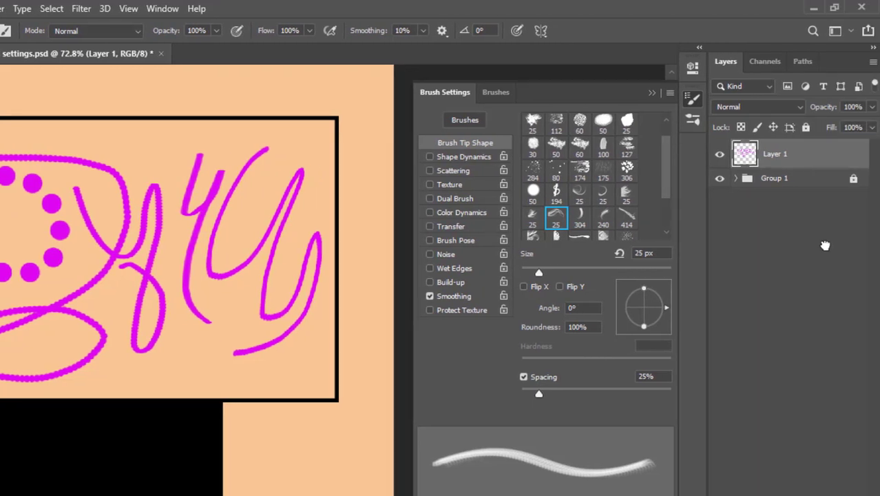
Undo the painted samples so that Layer 1 is empty.
{"action": "left_click_drag", "start_coordinate": [792, 156], "coordinate": [744, 489]}
{"action": "key", "text": "ctrl+z"}
{"action": "key", "text": "ctrl+z"}
{"action": "key", "text": "ctrl+z"}
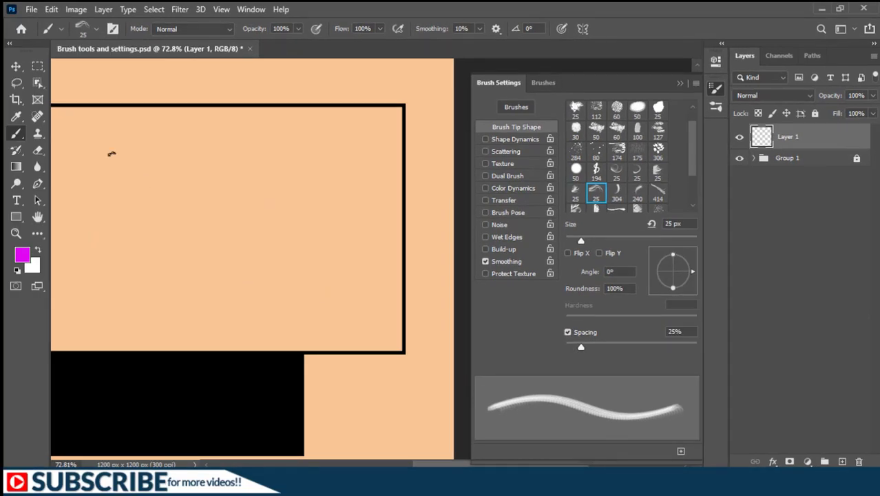
Enlarge the bristle tip to 66 px and paint a broad magenta zigzag stroke inside the frame.
{"action": "right_click", "coordinate": [153, 197]}
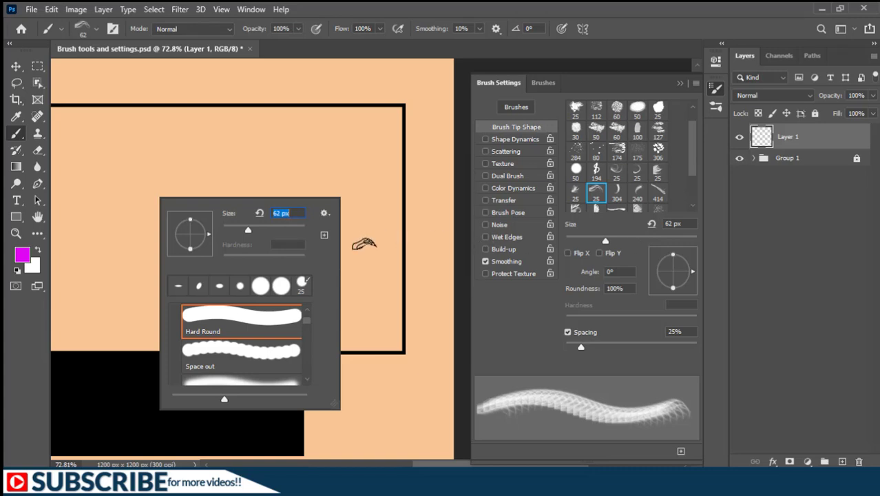
{"action": "left_click", "coordinate": [359, 246]}
{"action": "left_click", "coordinate": [606, 242]}
{"action": "mouse_move", "coordinate": [606, 241]}
{"action": "left_mouse_down"}
{"action": "mouse_move", "coordinate": [625, 241]}
{"action": "mouse_move", "coordinate": [609, 246]}
{"action": "left_mouse_up"}
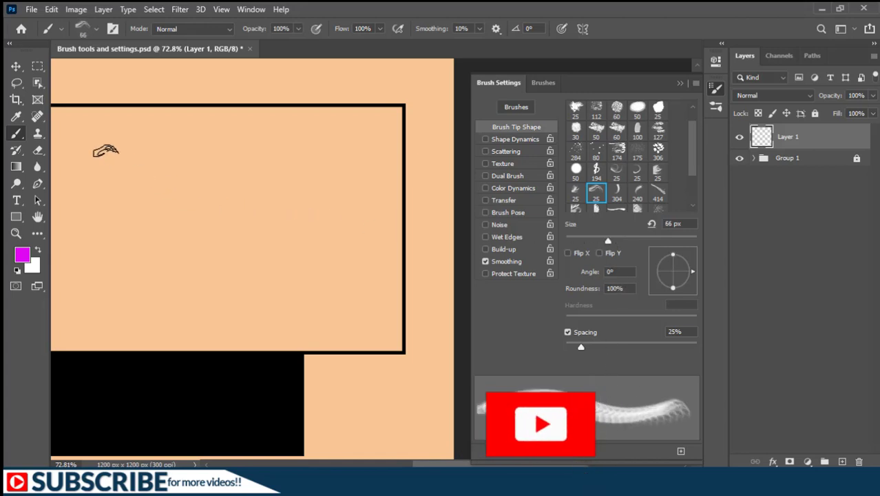
{"action": "left_click_drag", "start_coordinate": [86, 140], "coordinate": [170, 158]}
{"action": "mouse_move", "coordinate": [234, 201]}
{"action": "left_mouse_down"}
{"action": "mouse_move", "coordinate": [312, 293]}
{"action": "mouse_move", "coordinate": [102, 209]}
{"action": "mouse_move", "coordinate": [219, 297]}
{"action": "left_mouse_up"}
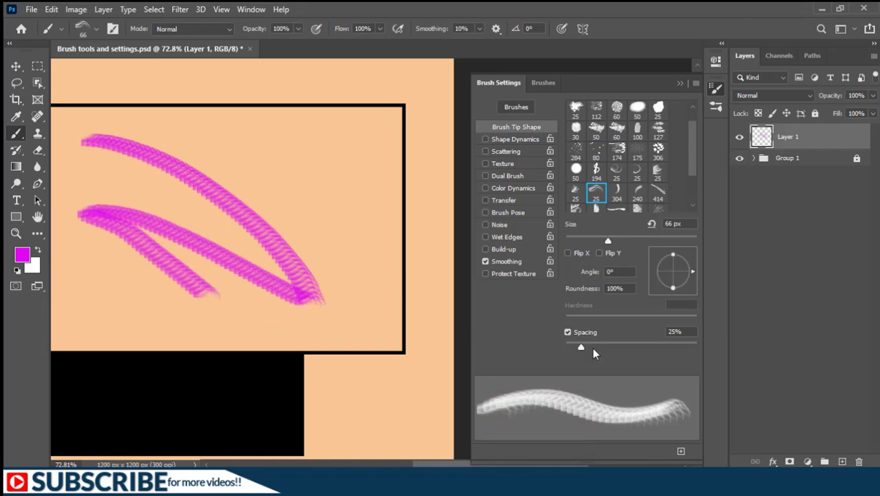
Increase the bristle tip's spacing to 98% and paint rows of separated marks above the zigzag stroke.
{"action": "left_click_drag", "start_coordinate": [580, 345], "coordinate": [629, 341]}
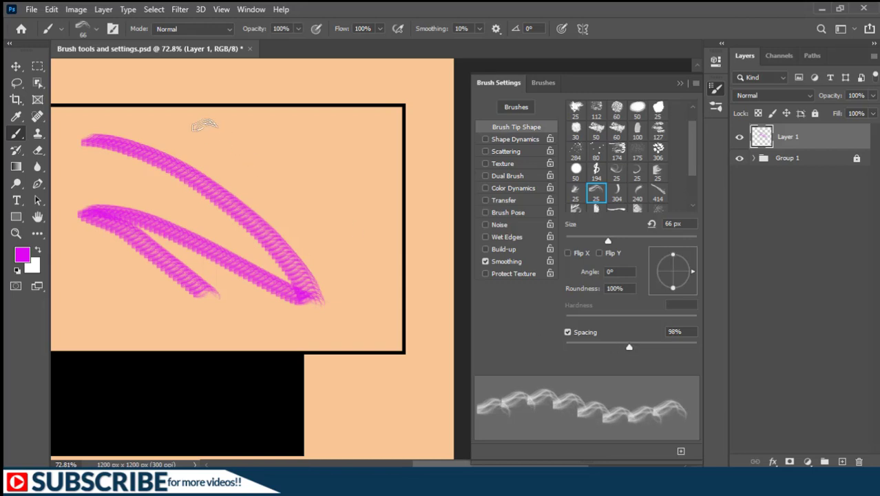
{"action": "left_click", "coordinate": [170, 117]}
{"action": "mouse_move", "coordinate": [258, 155]}
{"action": "left_mouse_down"}
{"action": "mouse_move", "coordinate": [333, 223]}
{"action": "mouse_move", "coordinate": [349, 269]}
{"action": "left_mouse_up"}
{"action": "left_click_drag", "start_coordinate": [153, 138], "coordinate": [314, 246]}
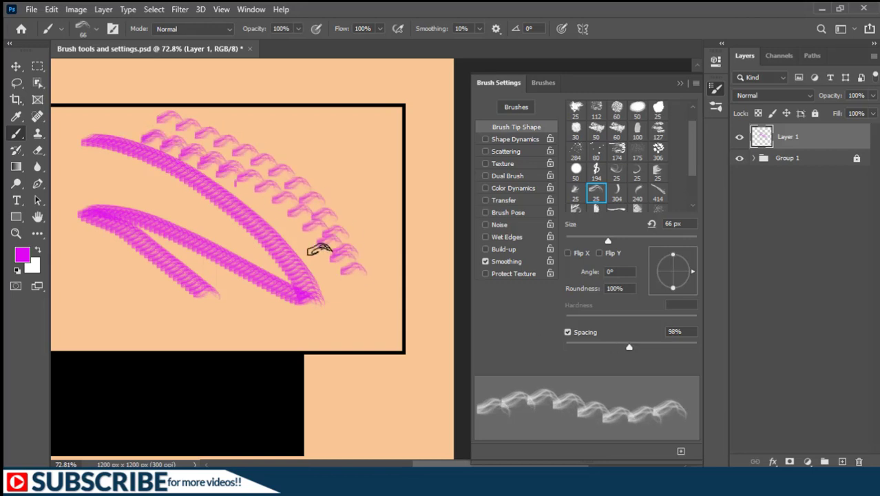
{"action": "mouse_move", "coordinate": [271, 205]}
{"action": "left_mouse_down"}
{"action": "mouse_move", "coordinate": [208, 150]}
{"action": "mouse_move", "coordinate": [300, 213]}
{"action": "mouse_move", "coordinate": [343, 262]}
{"action": "mouse_move", "coordinate": [272, 196]}
{"action": "mouse_move", "coordinate": [170, 130]}
{"action": "left_mouse_up"}
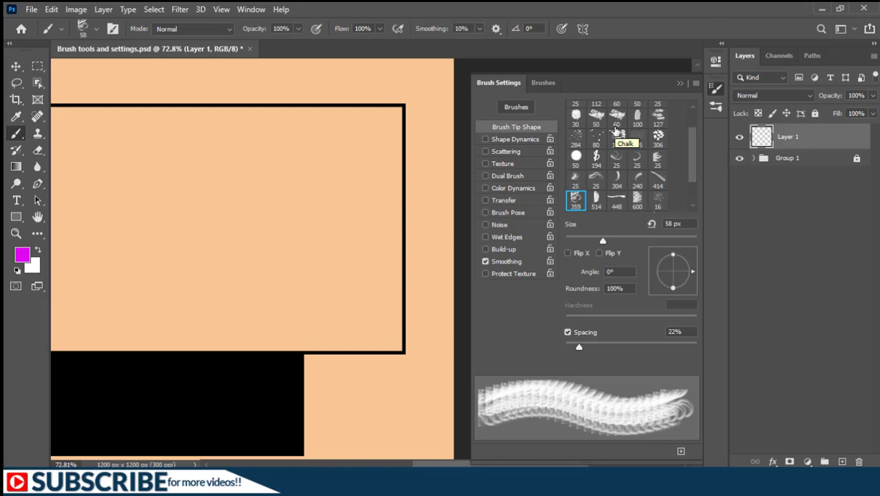
Collapse the brush settings and create a new 500 × 500 pixel RGB document at 300 pixels/inch with a white background.
{"action": "left_click", "coordinate": [679, 83]}
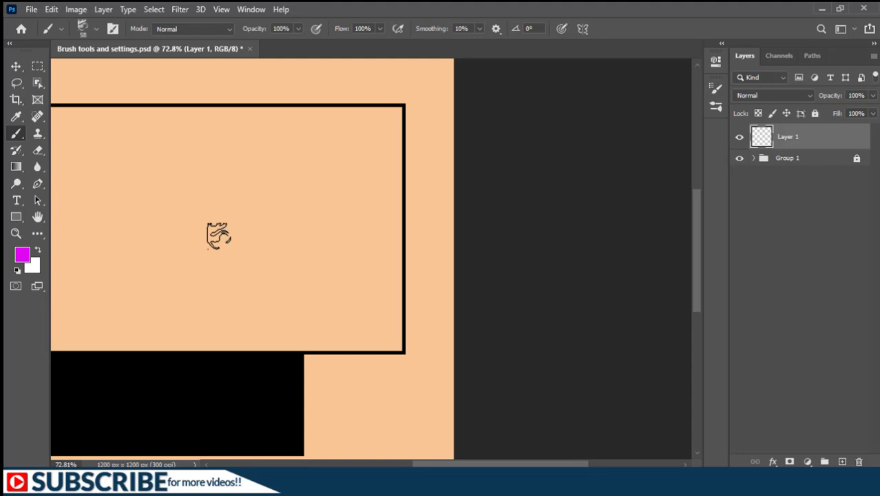
{"action": "key", "text": "ctrl+0"}
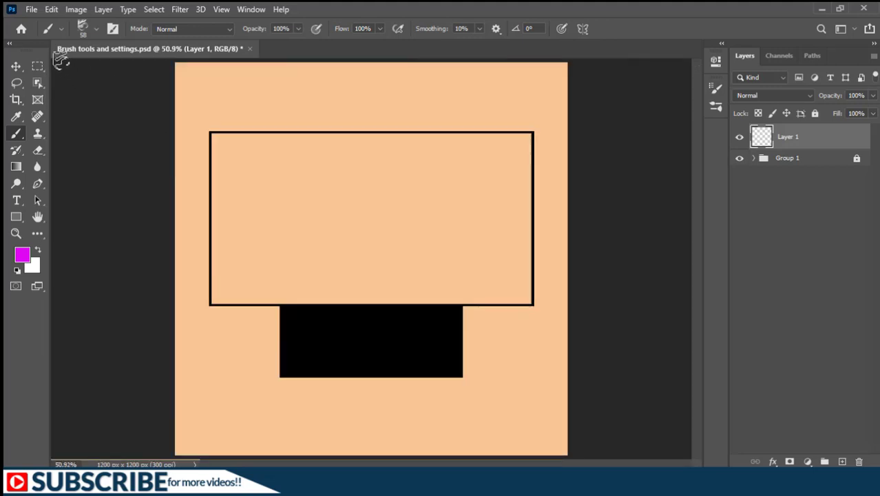
{"action": "left_click", "coordinate": [31, 9]}
{"action": "left_click", "coordinate": [48, 25]}
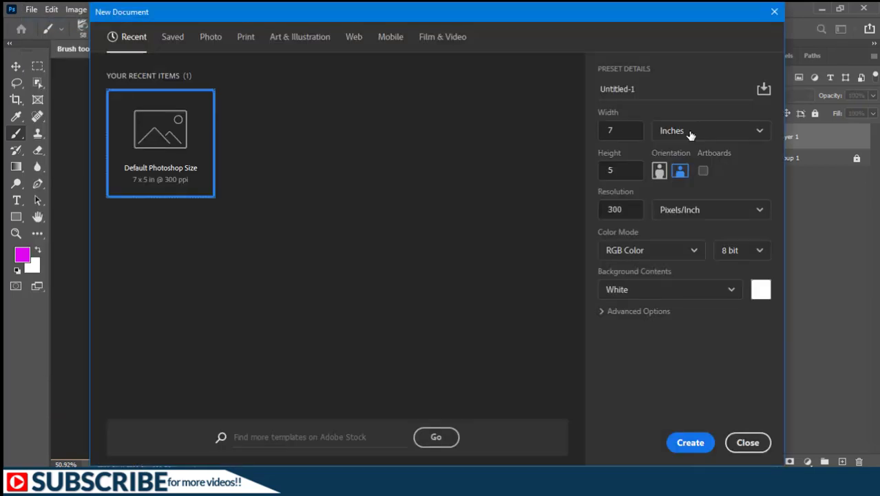
{"action": "left_click", "coordinate": [690, 132]}
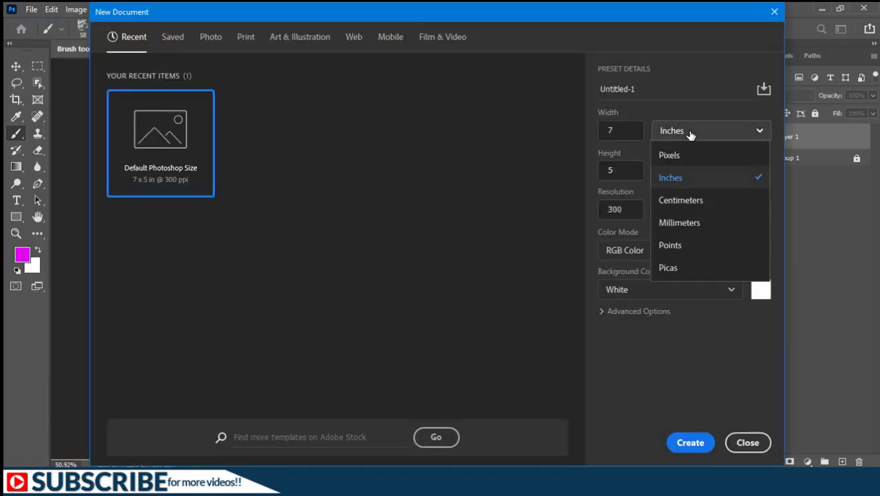
{"action": "left_click", "coordinate": [691, 175]}
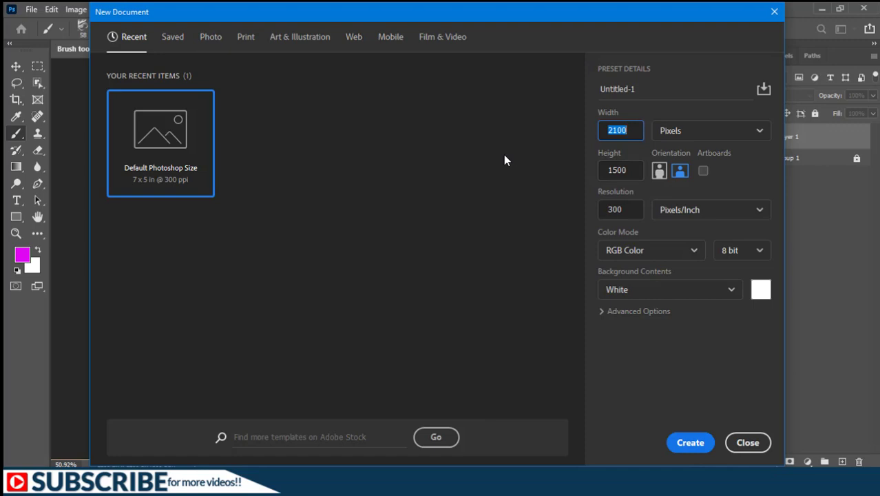
{"action": "type", "text": "500"}
{"action": "key", "text": "Tab"}
{"action": "type", "text": "50"}
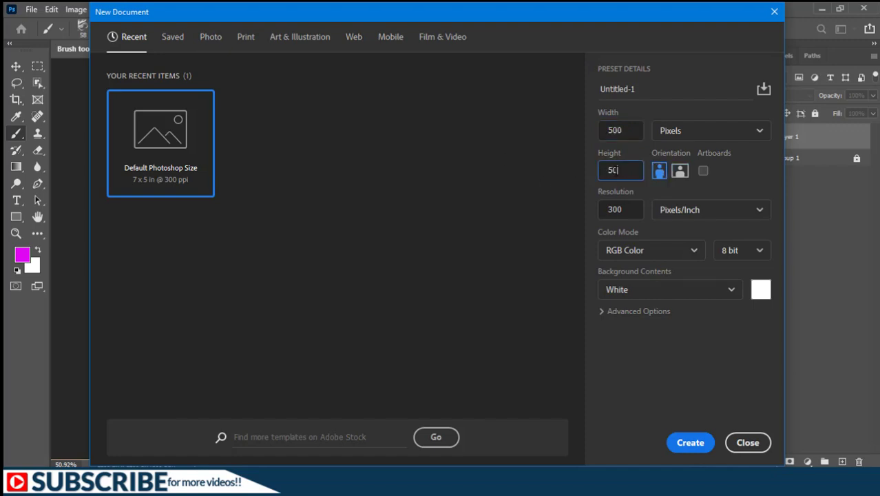
{"action": "type", "text": "0"}
{"action": "left_click", "coordinate": [689, 443]}
Choose the Hard Round brush and set the foreground colour to black (#000000).
{"action": "left_click", "coordinate": [81, 26]}
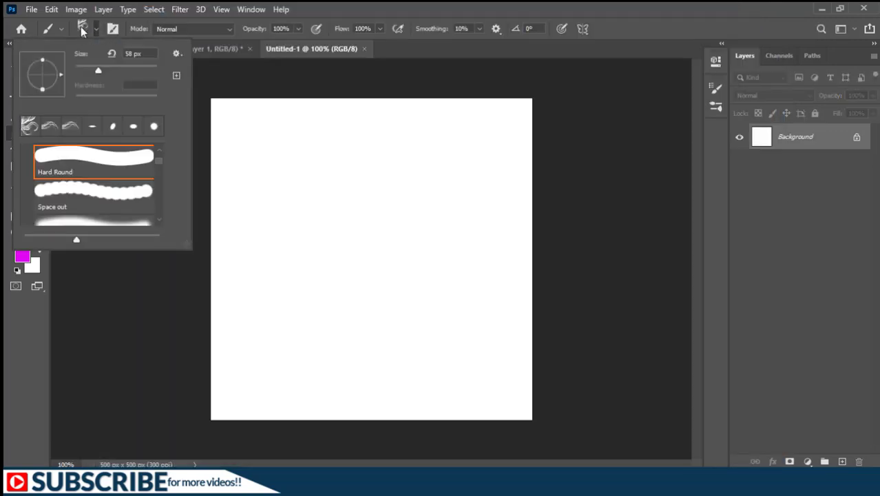
{"action": "left_click", "coordinate": [76, 153]}
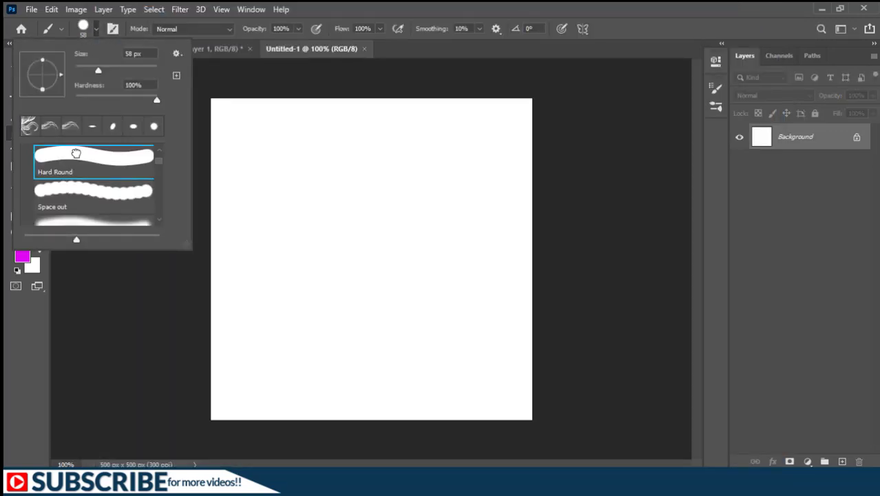
{"action": "left_click", "coordinate": [299, 212]}
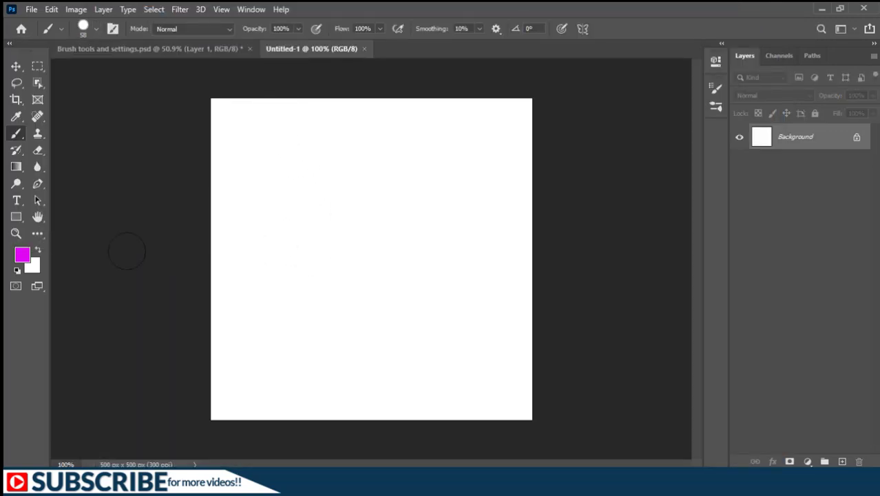
{"action": "left_click", "coordinate": [23, 257]}
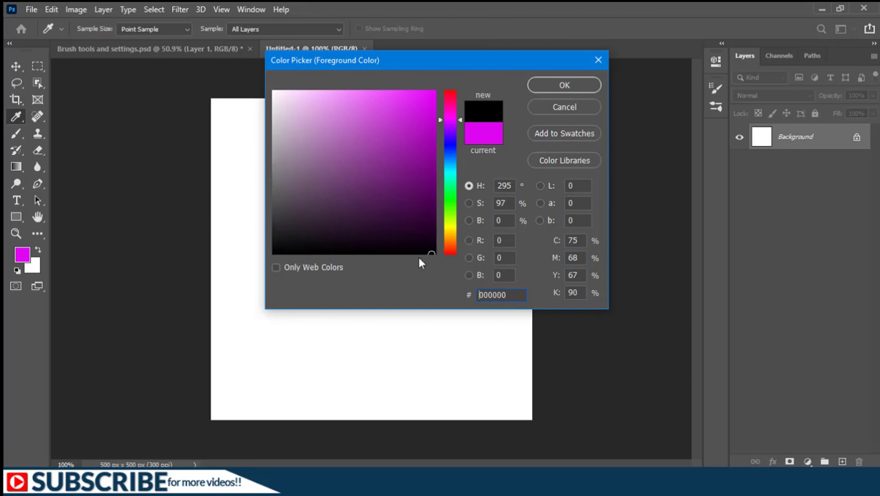
{"action": "left_click", "coordinate": [562, 86]}
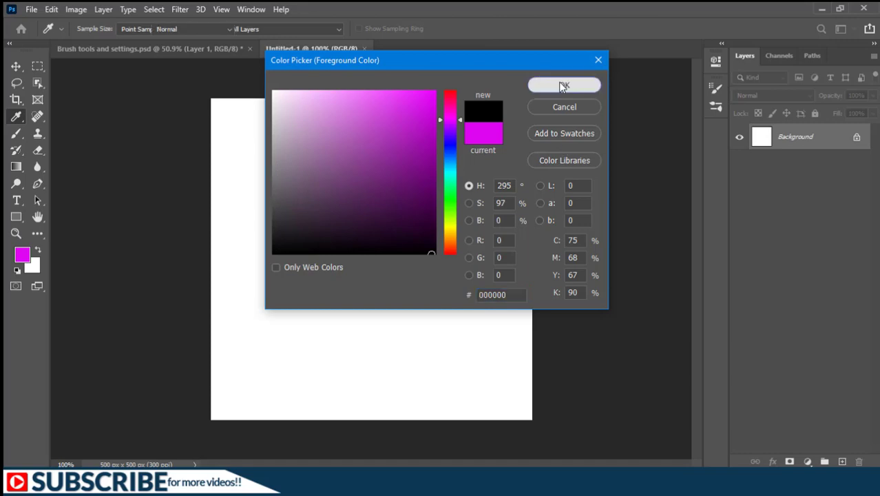
{"action": "key", "text": "b"}
Set the brush size to 12 px and paint a large S-shaped black stroke on the white canvas.
{"action": "left_click", "coordinate": [81, 27]}
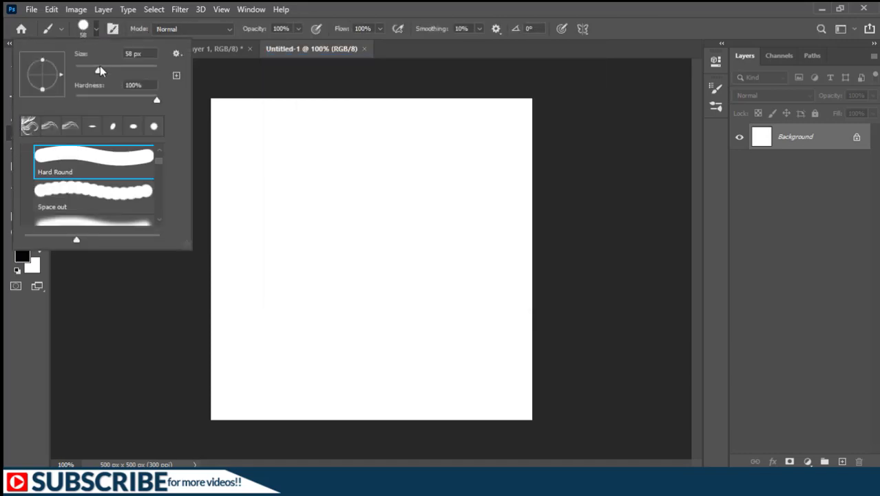
{"action": "left_click_drag", "start_coordinate": [98, 69], "coordinate": [79, 71]}
{"action": "left_click", "coordinate": [277, 156]}
{"action": "mouse_move", "coordinate": [381, 143]}
{"action": "left_mouse_down"}
{"action": "mouse_move", "coordinate": [313, 139]}
{"action": "mouse_move", "coordinate": [301, 185]}
{"action": "mouse_move", "coordinate": [311, 211]}
{"action": "mouse_move", "coordinate": [351, 216]}
{"action": "mouse_move", "coordinate": [386, 205]}
{"action": "mouse_move", "coordinate": [442, 255]}
{"action": "mouse_move", "coordinate": [449, 322]}
{"action": "mouse_move", "coordinate": [401, 358]}
{"action": "mouse_move", "coordinate": [314, 344]}
{"action": "mouse_move", "coordinate": [297, 294]}
{"action": "left_mouse_up"}
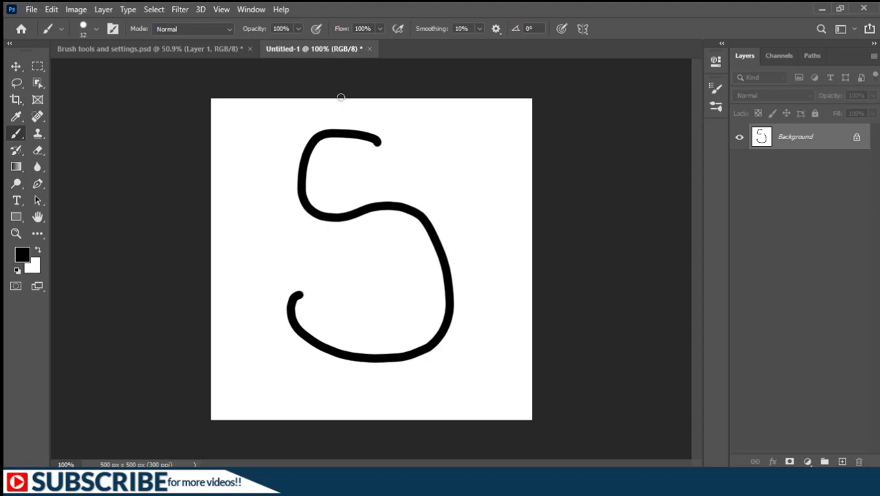
Paint two long vertical strokes through the S shape and define the dollar-sign drawing as a brush preset named Brush Sample.
{"action": "mouse_move", "coordinate": [340, 98]}
{"action": "left_mouse_down"}
{"action": "mouse_move", "coordinate": [338, 217]}
{"action": "mouse_move", "coordinate": [311, 400]}
{"action": "left_mouse_up"}
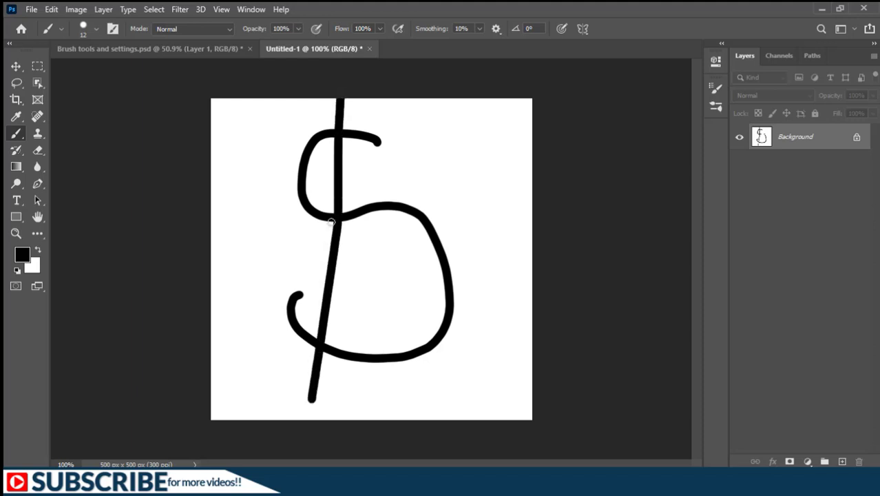
{"action": "left_click_drag", "start_coordinate": [366, 99], "coordinate": [348, 400]}
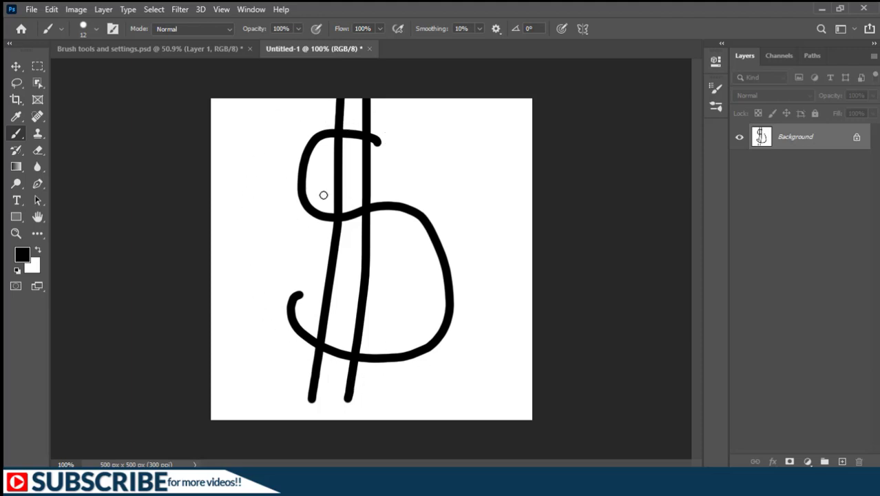
{"action": "left_click", "coordinate": [51, 9]}
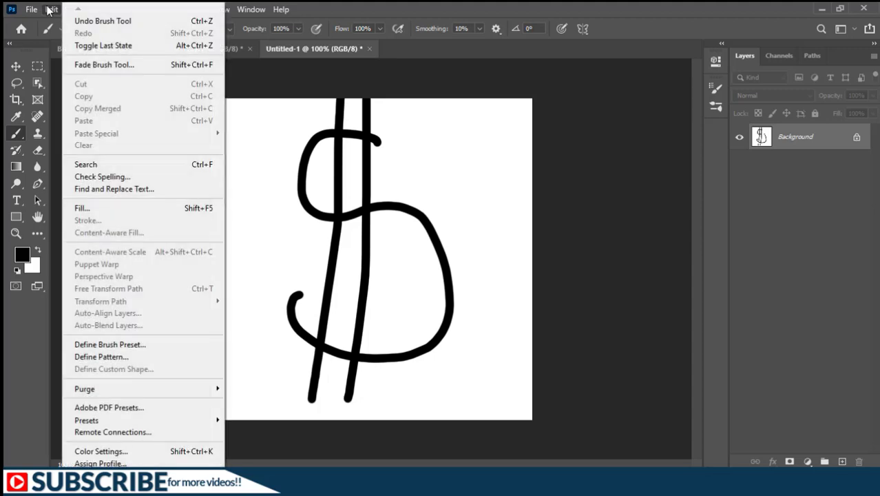
{"action": "left_click", "coordinate": [109, 346]}
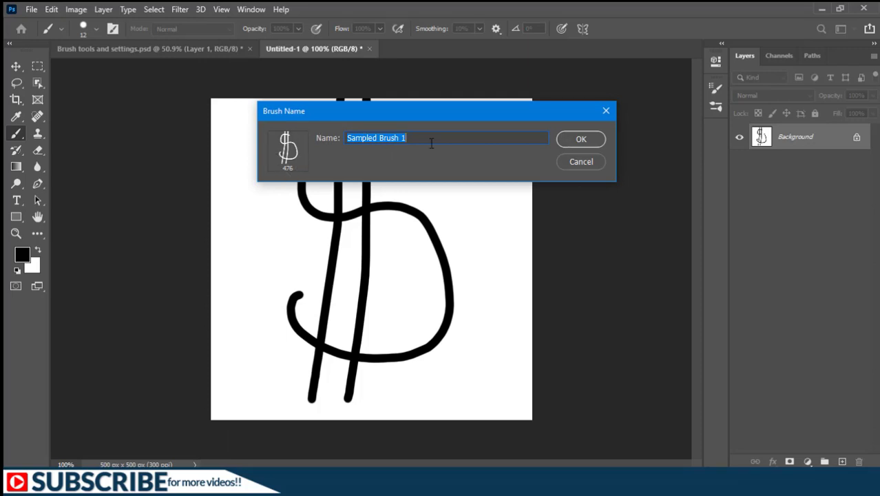
{"action": "type", "text": "Brush"}
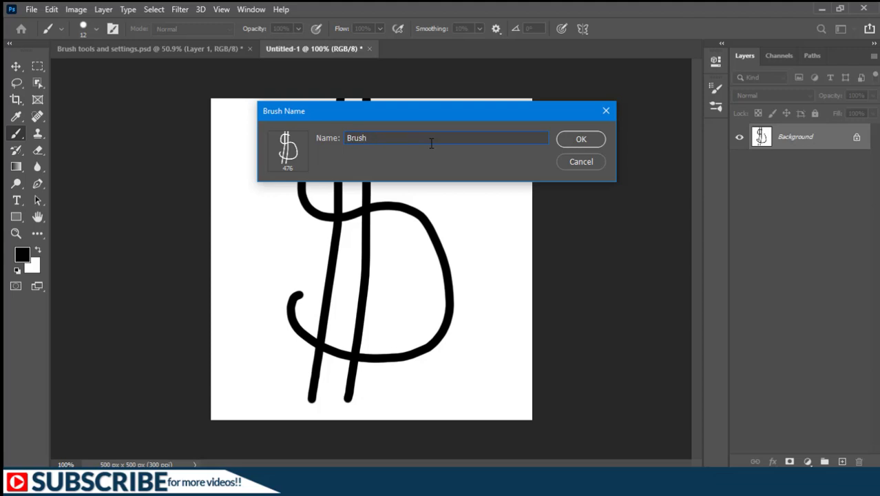
{"action": "type", "text": " Sample"}
{"action": "left_click", "coordinate": [577, 140]}
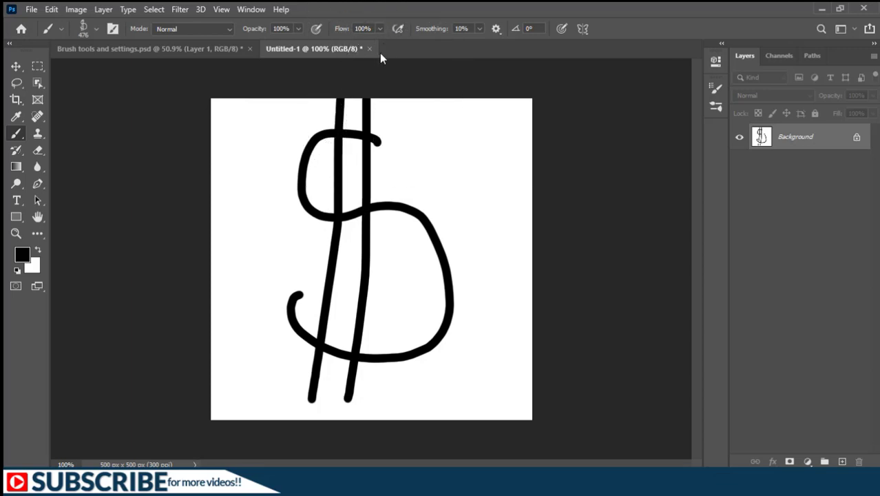
Close the untitled document without saving and set the dollar-sign brush to 23 px size with 157% spacing.
{"action": "left_click", "coordinate": [369, 48]}
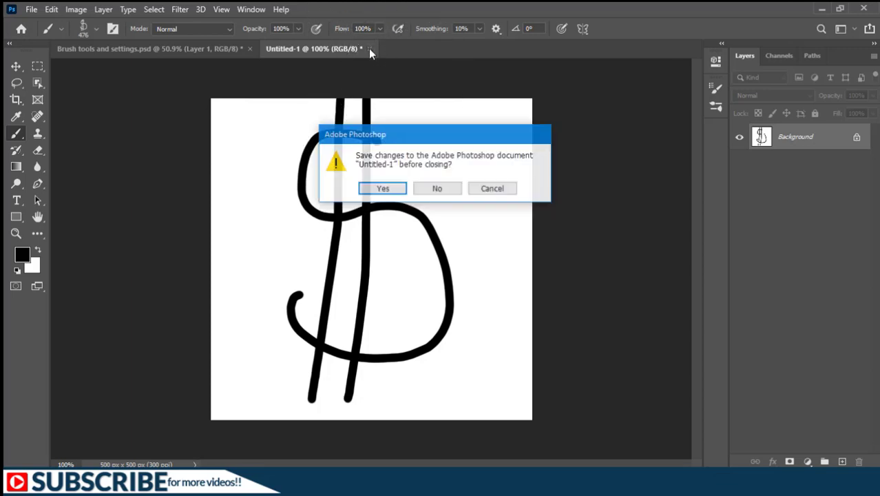
{"action": "left_click", "coordinate": [442, 190]}
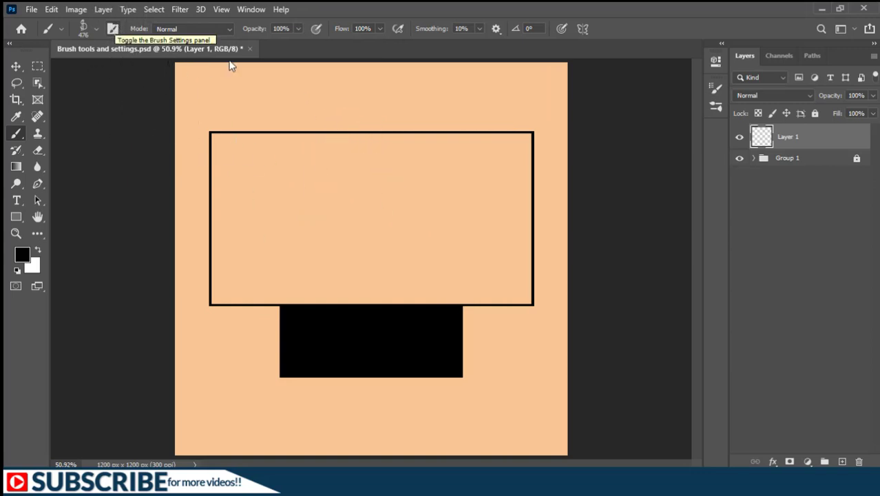
{"action": "left_click", "coordinate": [716, 90]}
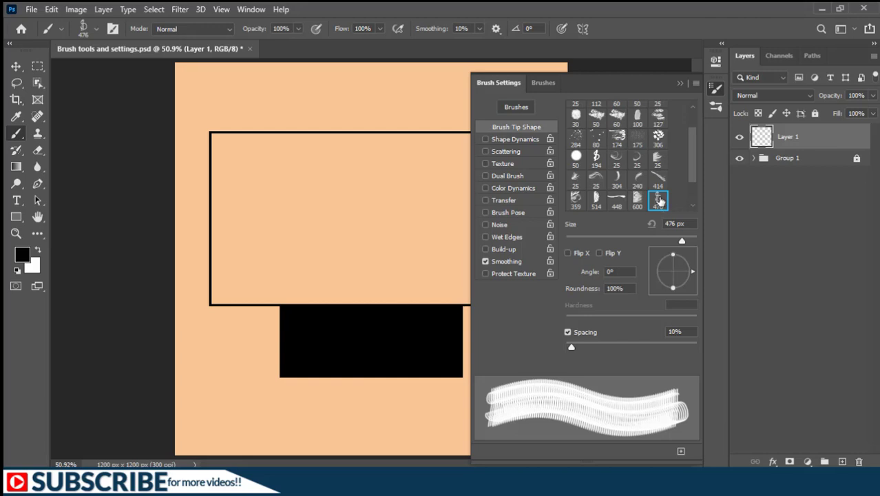
{"action": "left_click_drag", "start_coordinate": [682, 240], "coordinate": [578, 240]}
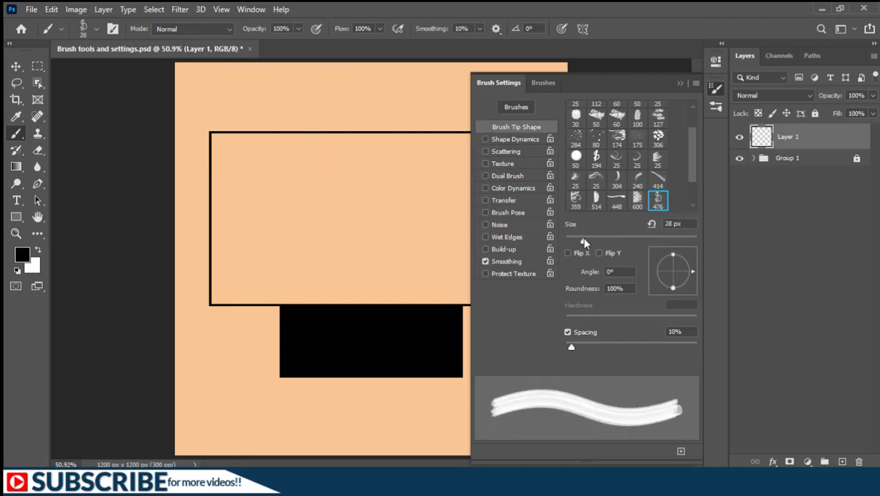
{"action": "left_click_drag", "start_coordinate": [572, 346], "coordinate": [649, 347]}
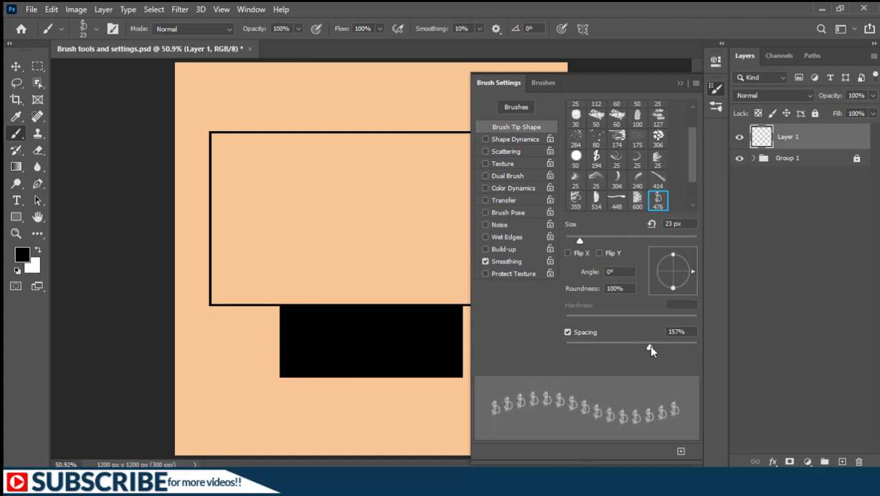
Paint a wavy black sample stroke with the dollar-sign brush inside the frame, and undo it.
{"action": "left_click", "coordinate": [679, 84]}
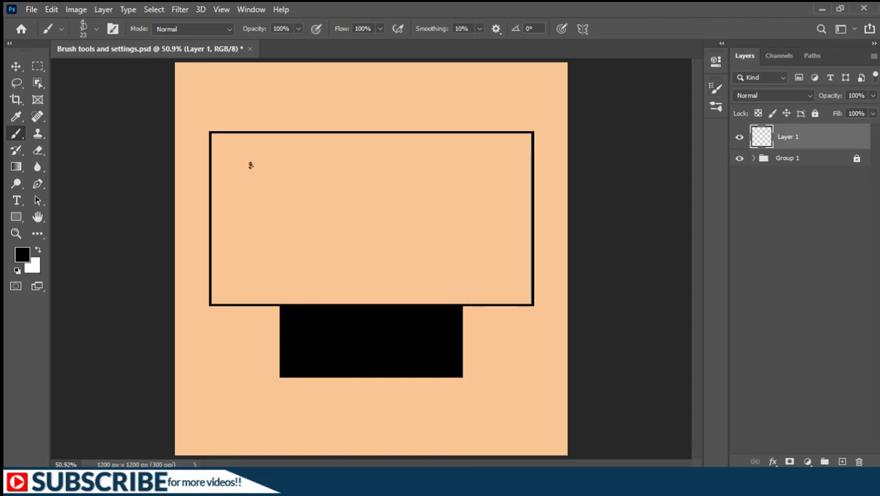
{"action": "mouse_move", "coordinate": [239, 175]}
{"action": "left_mouse_down"}
{"action": "mouse_move", "coordinate": [280, 171]}
{"action": "mouse_move", "coordinate": [293, 182]}
{"action": "mouse_move", "coordinate": [294, 240]}
{"action": "mouse_move", "coordinate": [340, 255]}
{"action": "mouse_move", "coordinate": [394, 166]}
{"action": "mouse_move", "coordinate": [460, 206]}
{"action": "mouse_move", "coordinate": [473, 267]}
{"action": "left_mouse_up"}
{"action": "left_click_drag", "start_coordinate": [505, 220], "coordinate": [504, 215]}
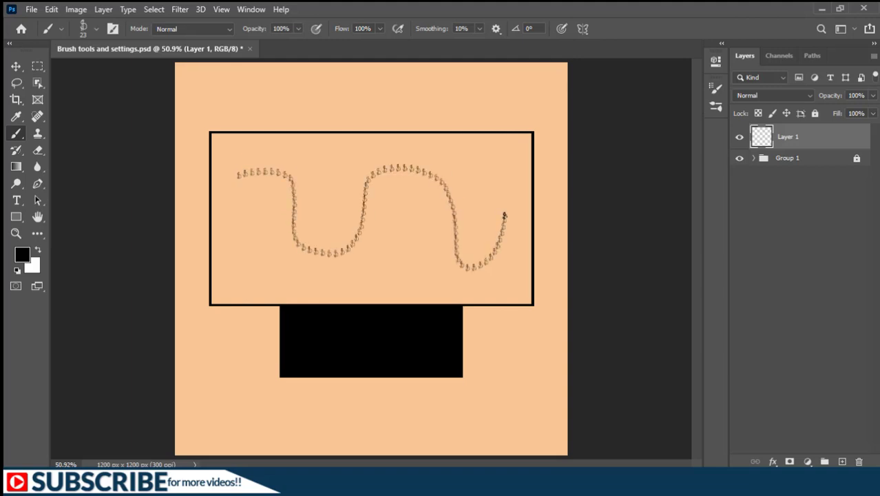
{"action": "key", "text": "ctrl+z"}
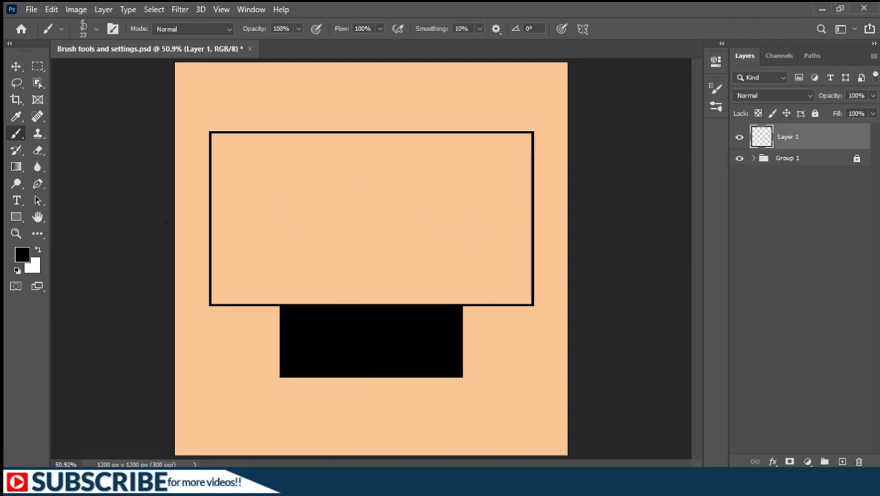
Set the foreground colour to a bright blue.
{"action": "left_click", "coordinate": [22, 255]}
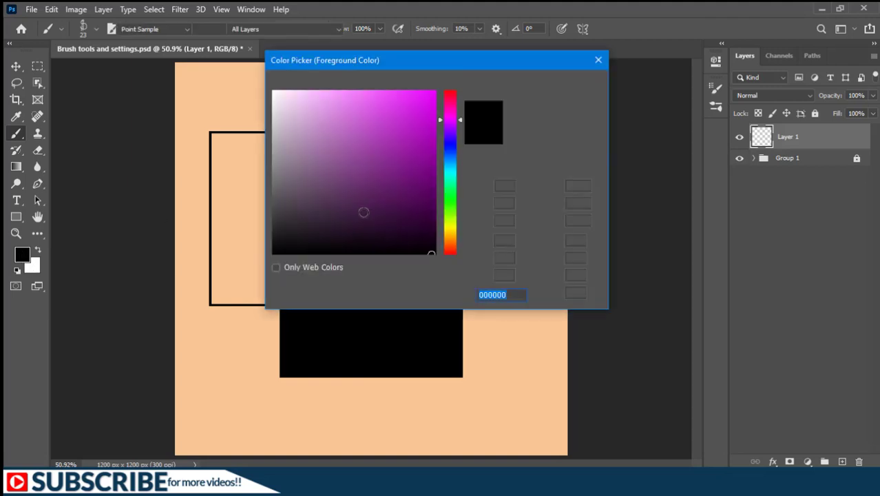
{"action": "left_click", "coordinate": [449, 152]}
{"action": "left_click", "coordinate": [423, 122]}
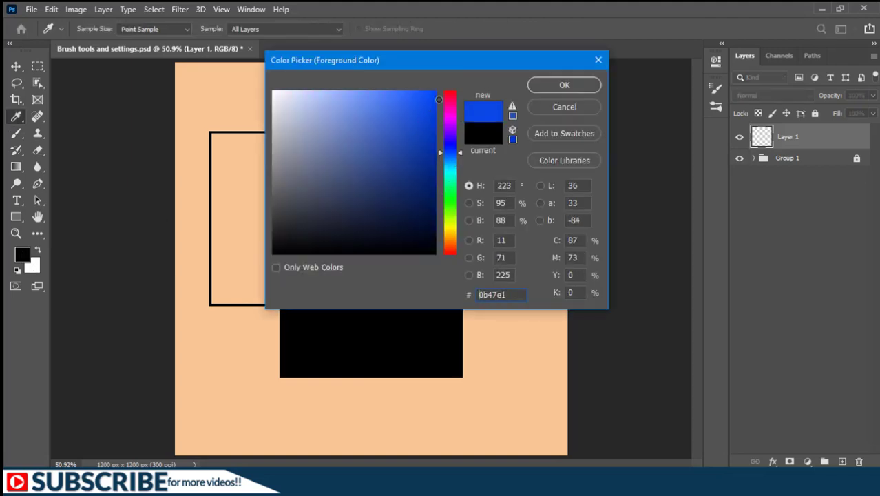
{"action": "left_click", "coordinate": [545, 85]}
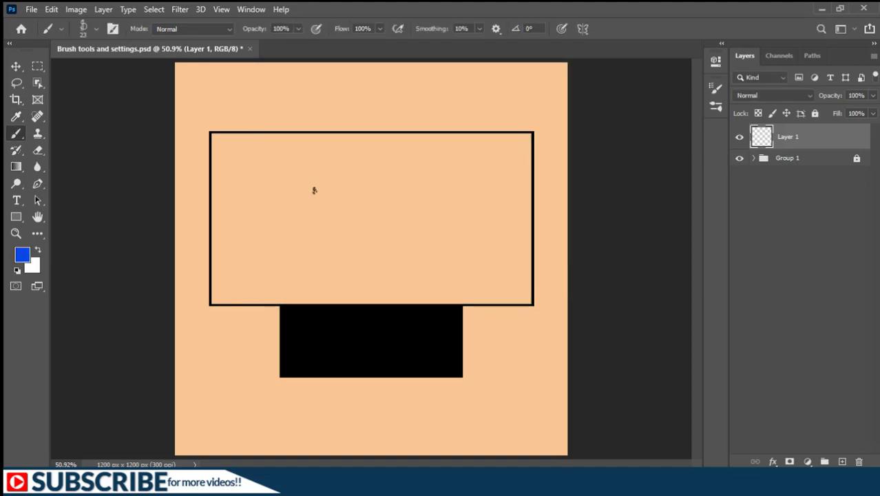
Increase the brush size to 44 px and paint a wavy row of blue dollar signs inside the frame.
{"action": "right_click", "coordinate": [314, 189]}
{"action": "left_click_drag", "start_coordinate": [390, 225], "coordinate": [400, 222]}
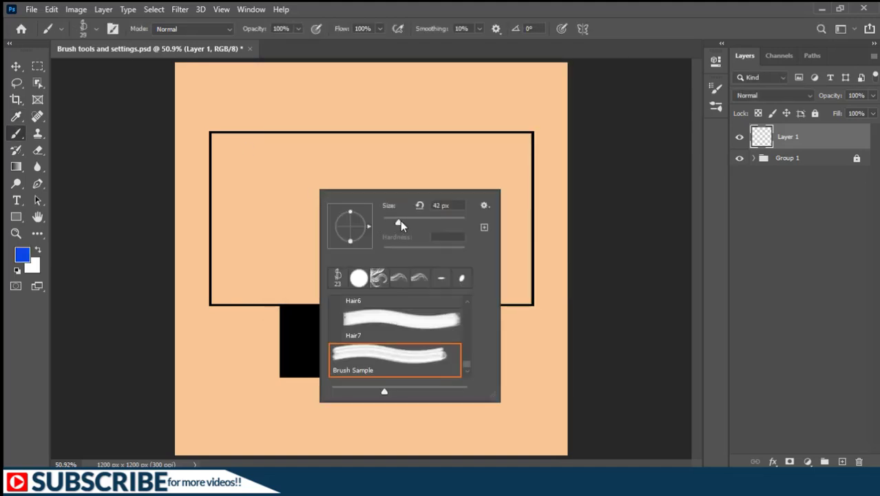
{"action": "key", "text": "Return"}
{"action": "mouse_move", "coordinate": [235, 165]}
{"action": "left_mouse_down"}
{"action": "mouse_move", "coordinate": [281, 180]}
{"action": "mouse_move", "coordinate": [282, 232]}
{"action": "mouse_move", "coordinate": [309, 261]}
{"action": "mouse_move", "coordinate": [336, 201]}
{"action": "mouse_move", "coordinate": [388, 188]}
{"action": "mouse_move", "coordinate": [395, 254]}
{"action": "mouse_move", "coordinate": [465, 233]}
{"action": "mouse_move", "coordinate": [471, 167]}
{"action": "left_mouse_up"}
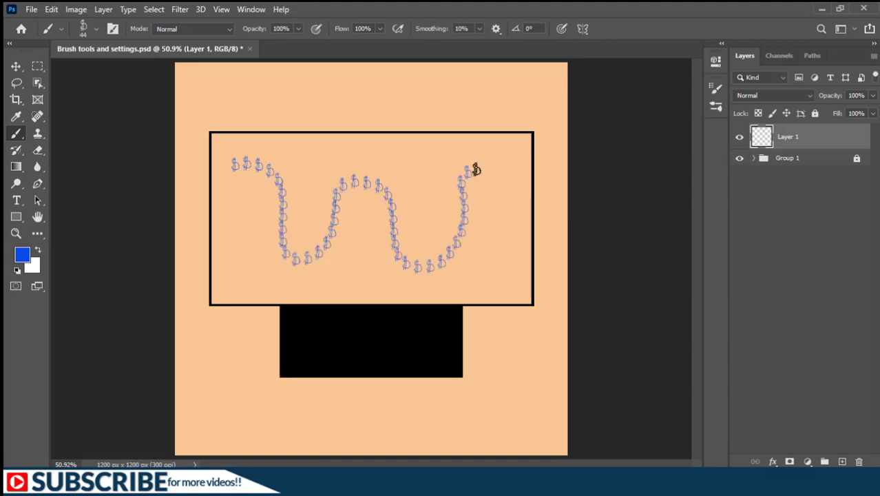
Reduce the brush spacing to 47%, paint looping strokes across the frame, and undo the painted blue strokes.
{"action": "left_click", "coordinate": [715, 91]}
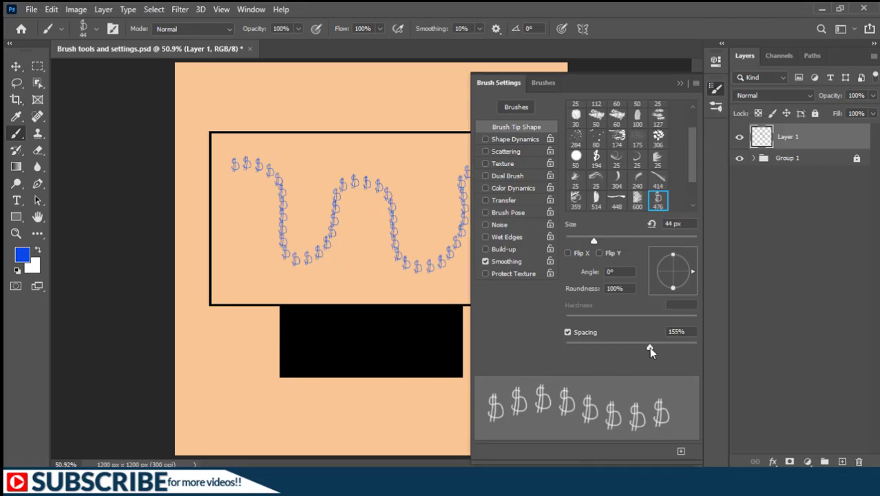
{"action": "left_click_drag", "start_coordinate": [649, 347], "coordinate": [596, 347]}
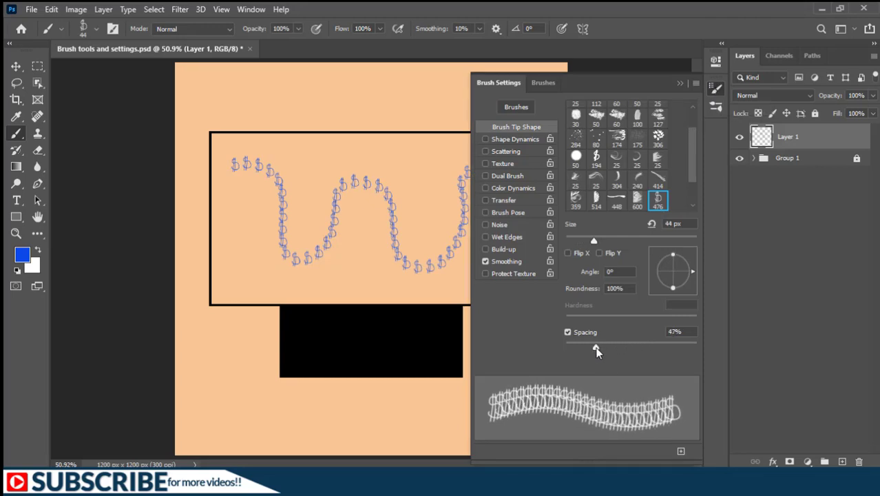
{"action": "left_click", "coordinate": [680, 84]}
{"action": "mouse_move", "coordinate": [232, 260]}
{"action": "left_mouse_down"}
{"action": "mouse_move", "coordinate": [247, 210]}
{"action": "mouse_move", "coordinate": [306, 178]}
{"action": "left_mouse_up"}
{"action": "mouse_move", "coordinate": [316, 239]}
{"action": "left_mouse_down"}
{"action": "mouse_move", "coordinate": [433, 153]}
{"action": "mouse_move", "coordinate": [481, 252]}
{"action": "mouse_move", "coordinate": [448, 200]}
{"action": "mouse_move", "coordinate": [280, 157]}
{"action": "mouse_move", "coordinate": [205, 153]}
{"action": "left_mouse_up"}
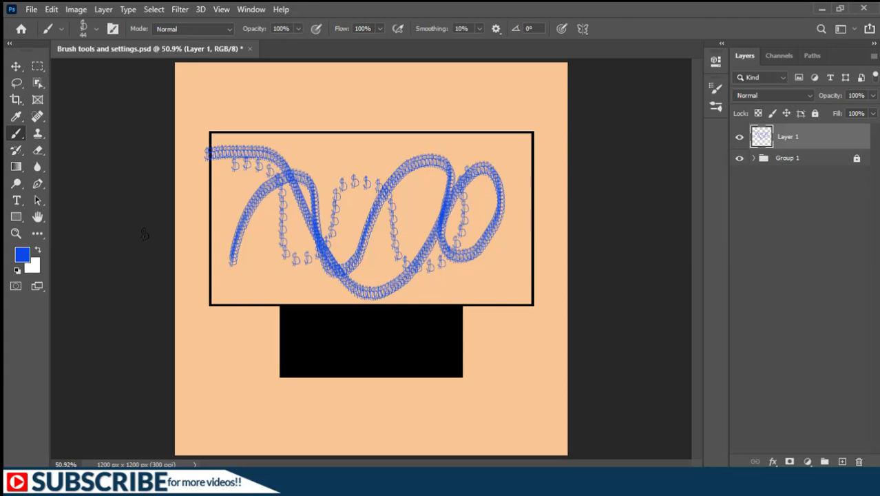
{"action": "key", "text": "ctrl+z"}
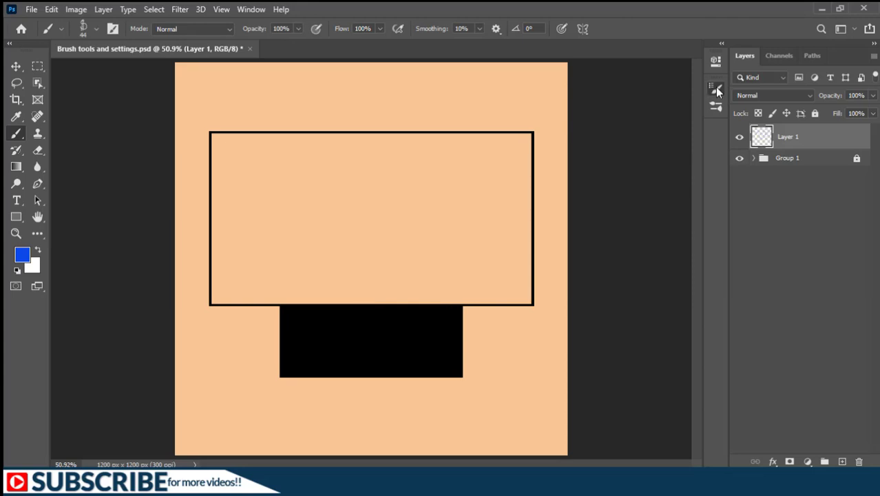
Enable Shape Dynamics with a size jitter of 58% and paint a wavy sample stroke inside the frame.
{"action": "left_click", "coordinate": [714, 87]}
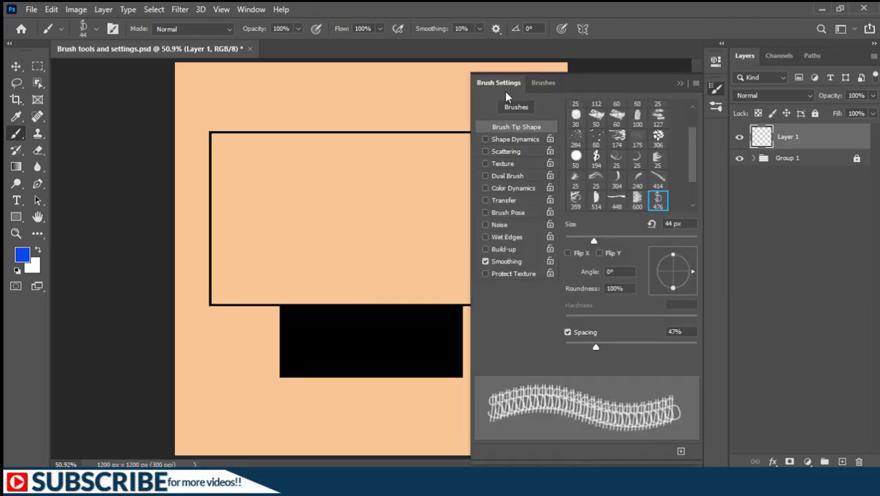
{"action": "left_click", "coordinate": [503, 141]}
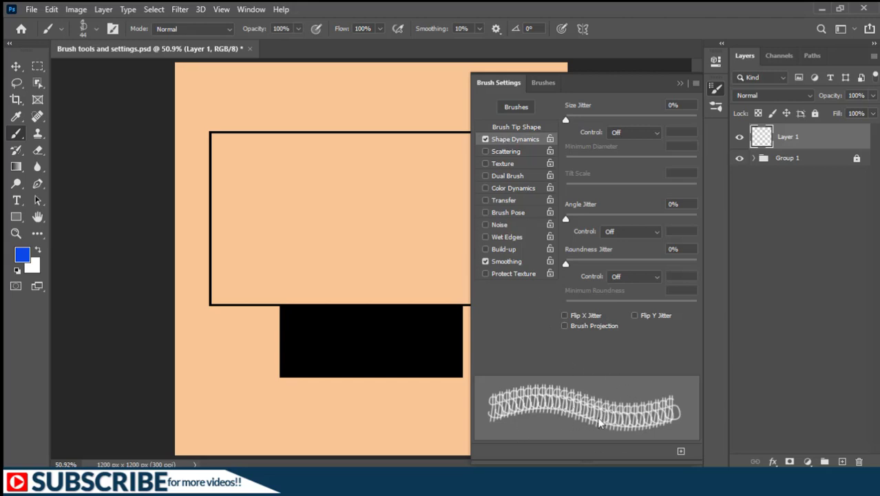
{"action": "left_click_drag", "start_coordinate": [565, 118], "coordinate": [642, 113]}
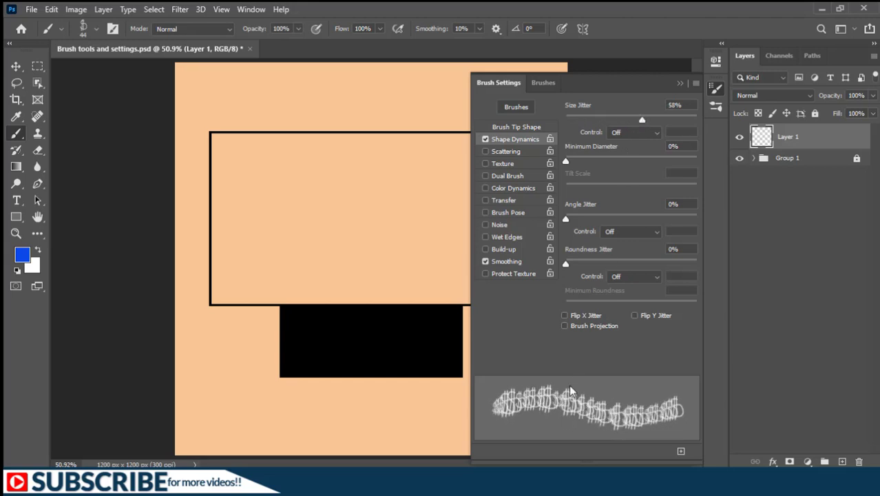
{"action": "mouse_move", "coordinate": [252, 167]}
{"action": "left_mouse_down"}
{"action": "mouse_move", "coordinate": [289, 163]}
{"action": "mouse_move", "coordinate": [294, 249]}
{"action": "mouse_move", "coordinate": [360, 181]}
{"action": "mouse_move", "coordinate": [421, 220]}
{"action": "left_mouse_up"}
{"action": "left_click_drag", "start_coordinate": [406, 265], "coordinate": [457, 249]}
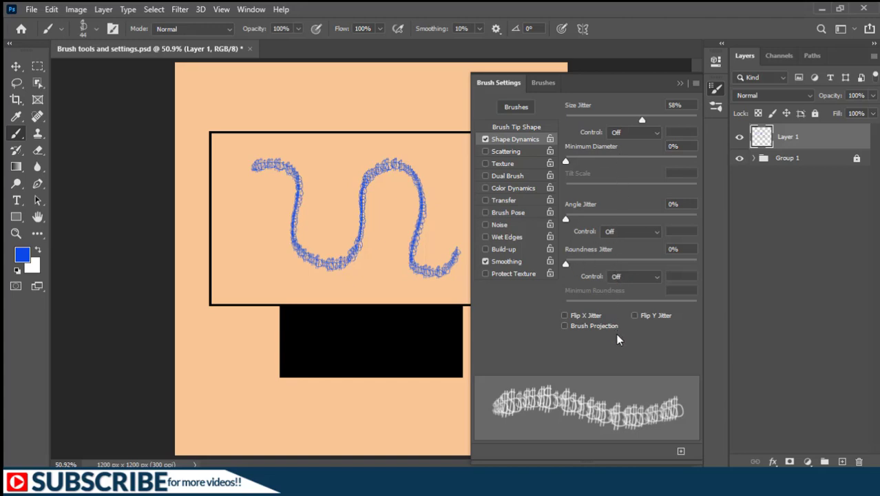
Switch the brush from Shape Dynamics to Scattering, with a scatter of 221% on both axes.
{"action": "left_click", "coordinate": [532, 150]}
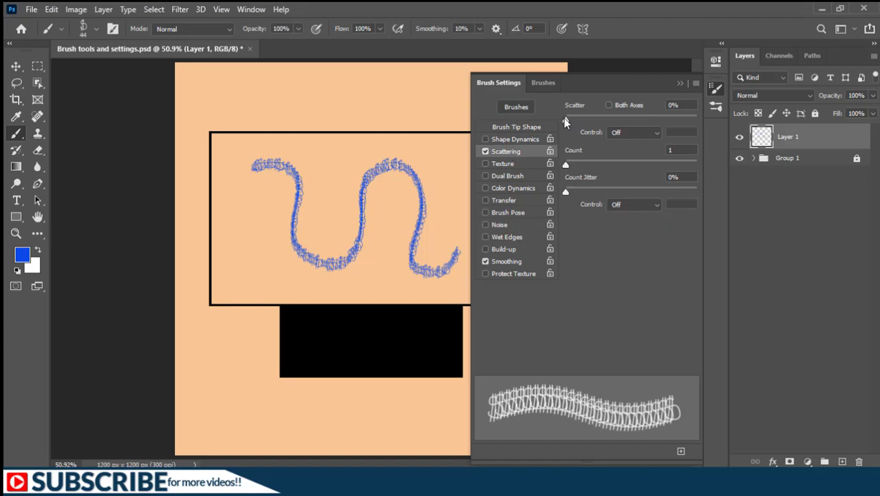
{"action": "left_click_drag", "start_coordinate": [564, 118], "coordinate": [644, 120]}
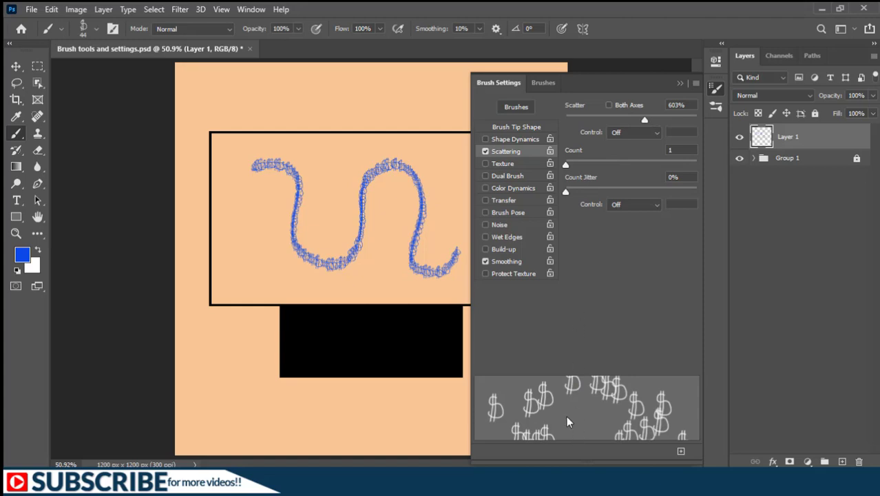
{"action": "left_click", "coordinate": [607, 105]}
{"action": "mouse_move", "coordinate": [646, 120]}
{"action": "left_mouse_down"}
{"action": "mouse_move", "coordinate": [601, 121]}
{"action": "mouse_move", "coordinate": [659, 116]}
{"action": "mouse_move", "coordinate": [594, 117]}
{"action": "left_mouse_up"}
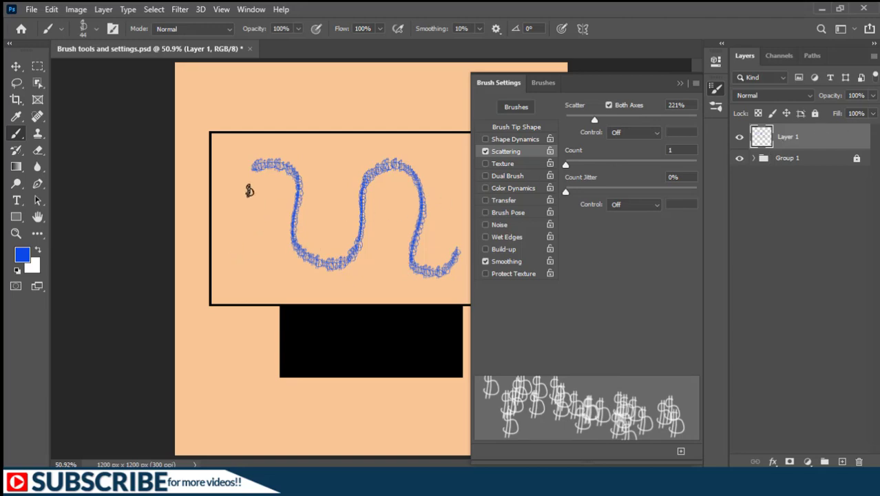
Paint scattered dollar signs over the wavy stroke inside the frame, and clear all painted samples from Layer 1.
{"action": "mouse_move", "coordinate": [234, 230]}
{"action": "left_mouse_down"}
{"action": "mouse_move", "coordinate": [285, 197]}
{"action": "mouse_move", "coordinate": [328, 236]}
{"action": "mouse_move", "coordinate": [330, 291]}
{"action": "mouse_move", "coordinate": [418, 178]}
{"action": "mouse_move", "coordinate": [411, 270]}
{"action": "mouse_move", "coordinate": [445, 259]}
{"action": "mouse_move", "coordinate": [399, 196]}
{"action": "left_mouse_up"}
{"action": "mouse_move", "coordinate": [336, 172]}
{"action": "left_mouse_down"}
{"action": "mouse_move", "coordinate": [312, 169]}
{"action": "mouse_move", "coordinate": [312, 209]}
{"action": "mouse_move", "coordinate": [267, 244]}
{"action": "mouse_move", "coordinate": [222, 198]}
{"action": "mouse_move", "coordinate": [225, 169]}
{"action": "mouse_move", "coordinate": [328, 148]}
{"action": "mouse_move", "coordinate": [349, 188]}
{"action": "mouse_move", "coordinate": [288, 245]}
{"action": "mouse_move", "coordinate": [248, 273]}
{"action": "left_mouse_up"}
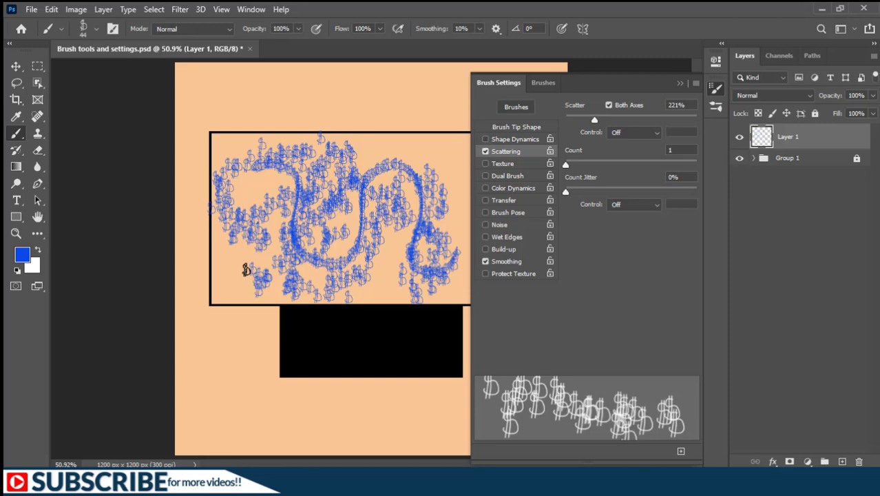
{"action": "key", "text": "Delete"}
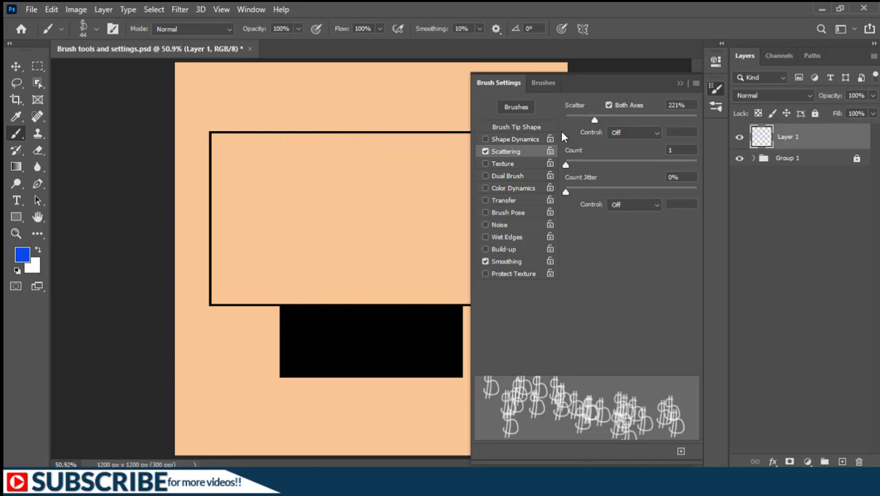
Turn off Both Axes for the scatter and look through the available scatter control options.
{"action": "left_click", "coordinate": [608, 104]}
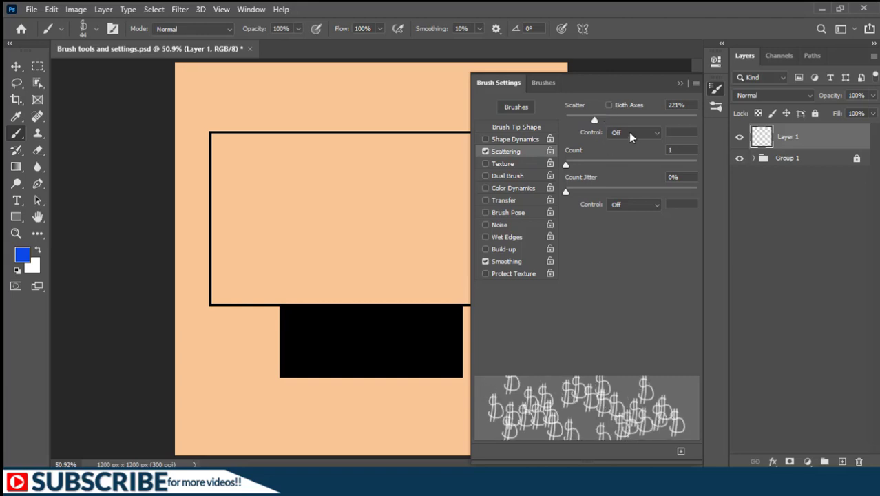
{"action": "left_click", "coordinate": [627, 132]}
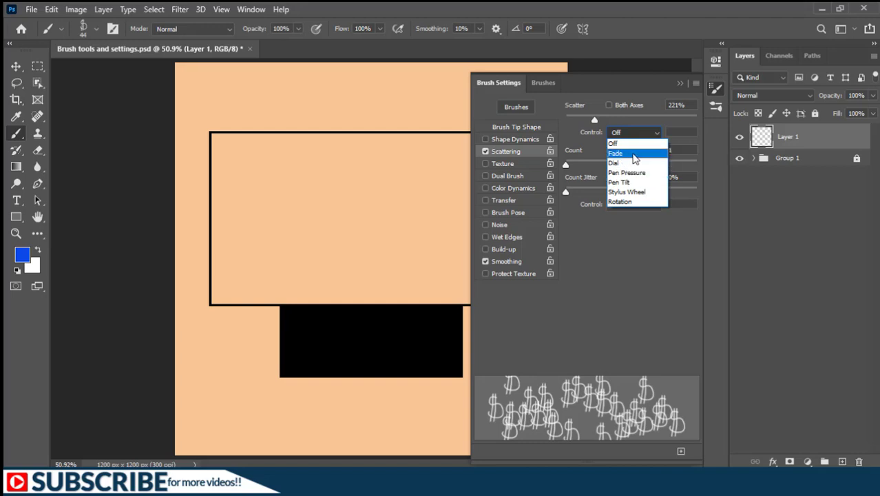
{"action": "left_click", "coordinate": [498, 161]}
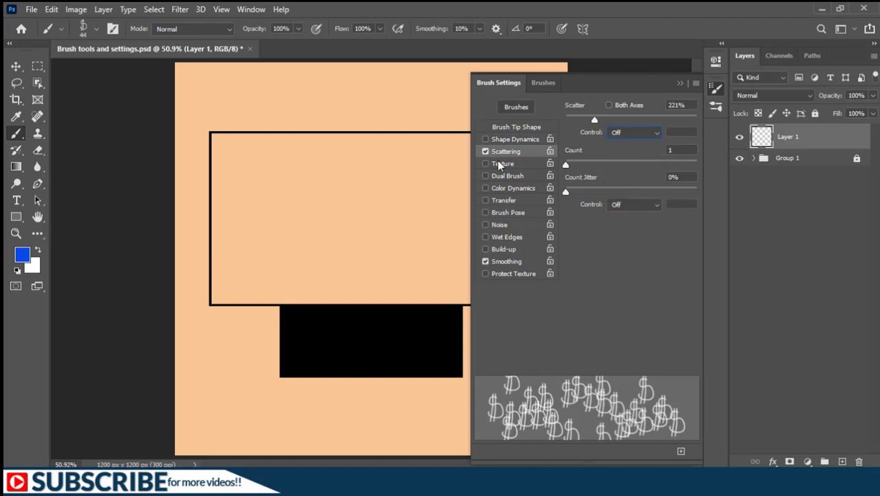